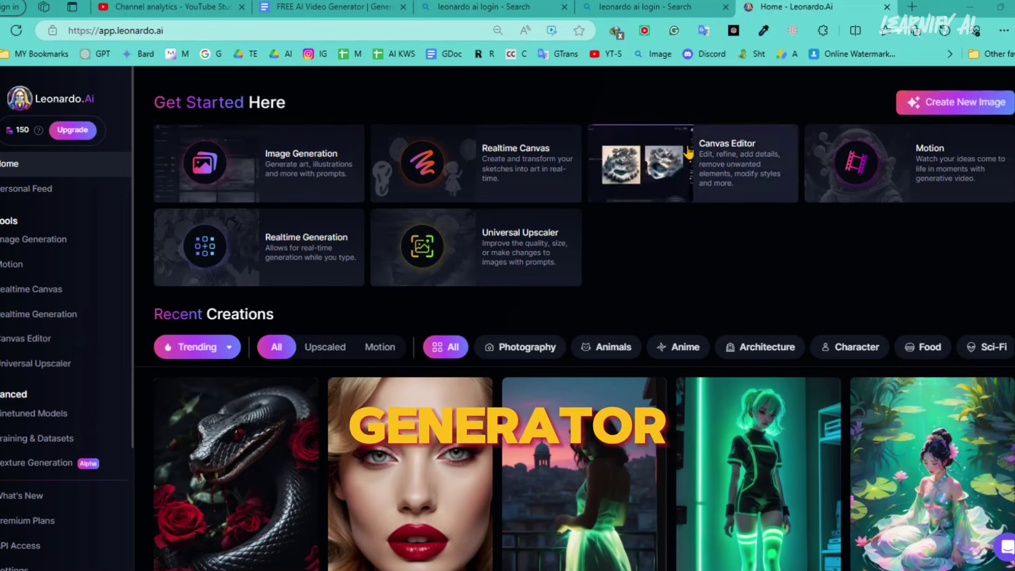
Search Bing for 'LEONARDO AI', open the leonardo.ai result and go to its account sign-up page
left_click(925, 195)
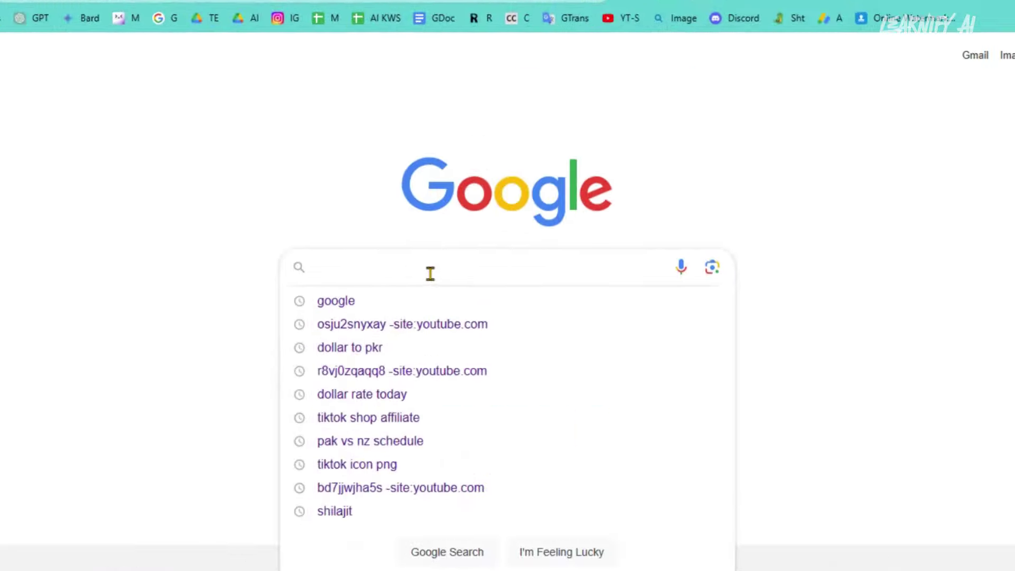
type("LEO")
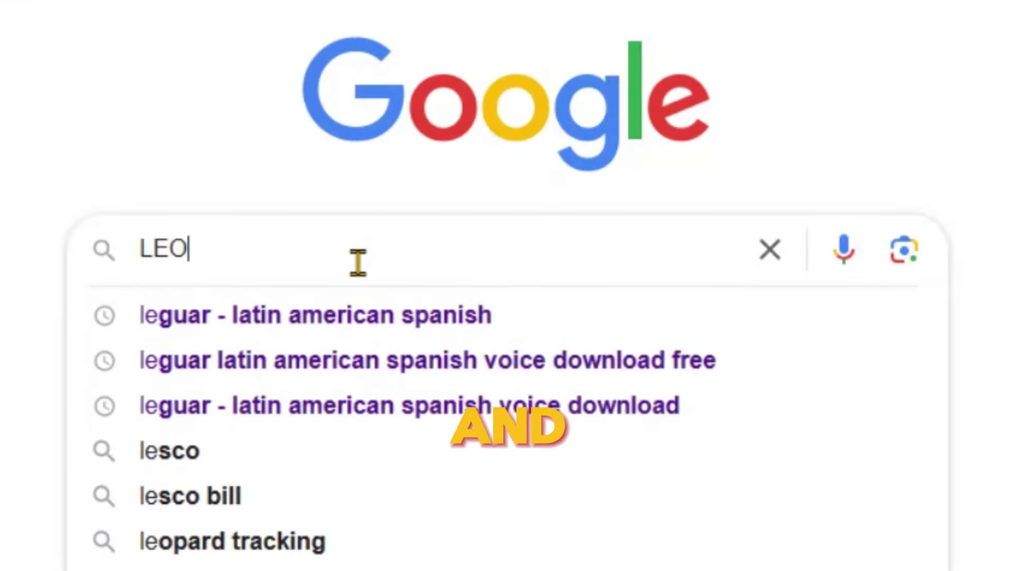
type("NARDO AI")
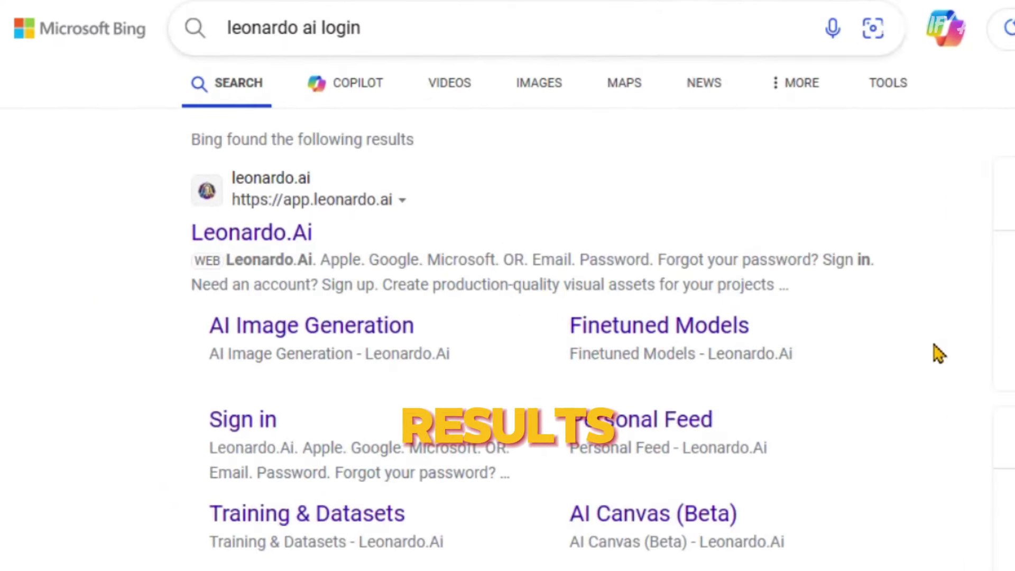
scroll(939, 354, "down", 5)
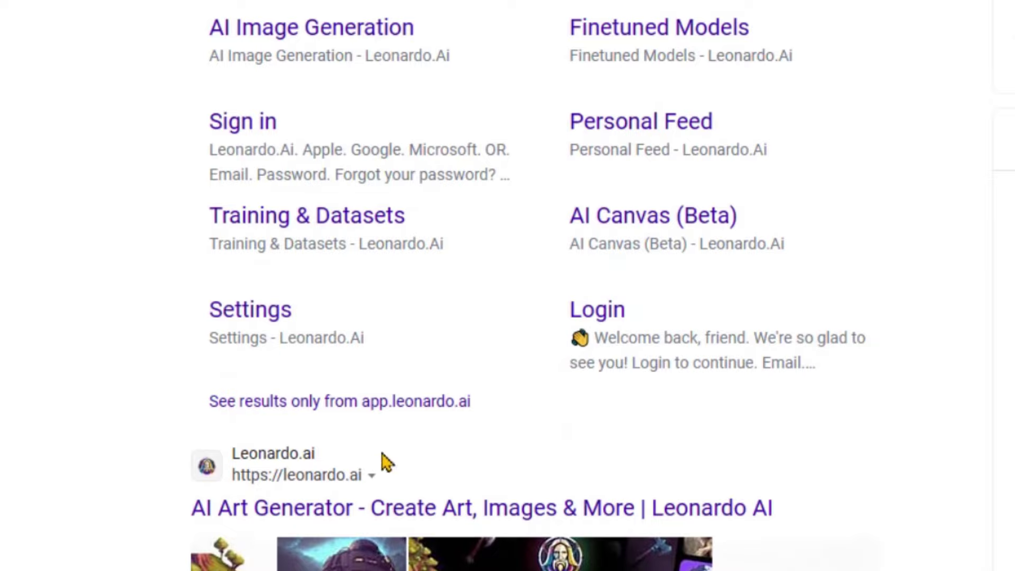
left_click(355, 508)
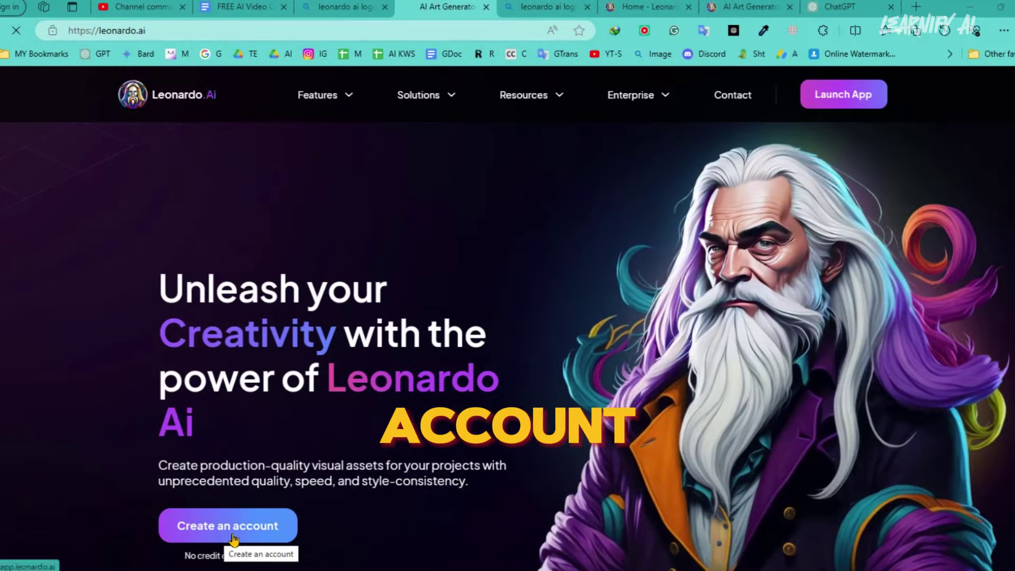
left_click(248, 541)
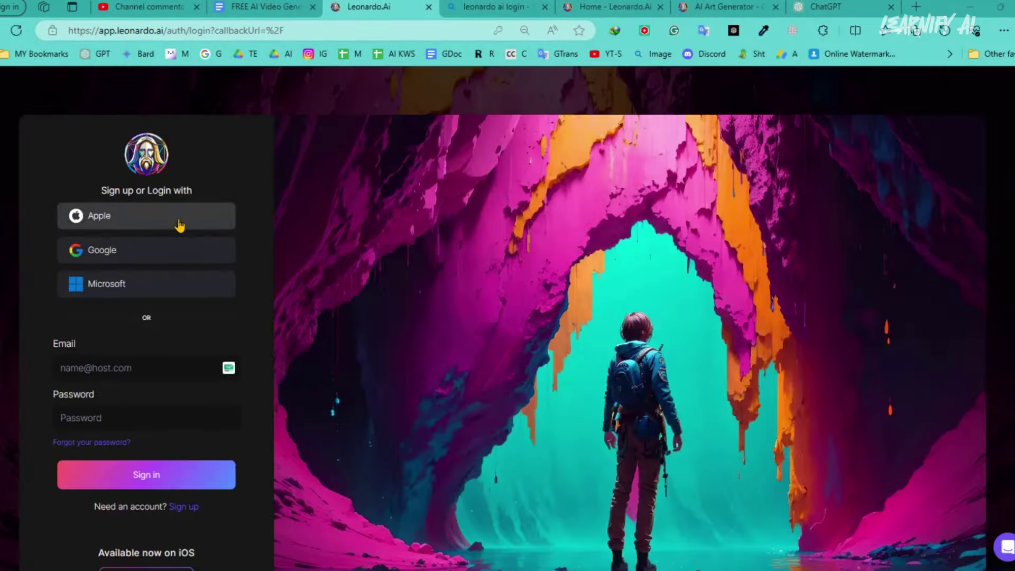
Sign in to Leonardo.Ai with a Google account, then open and close the Image2Motion dialog
left_click(177, 256)
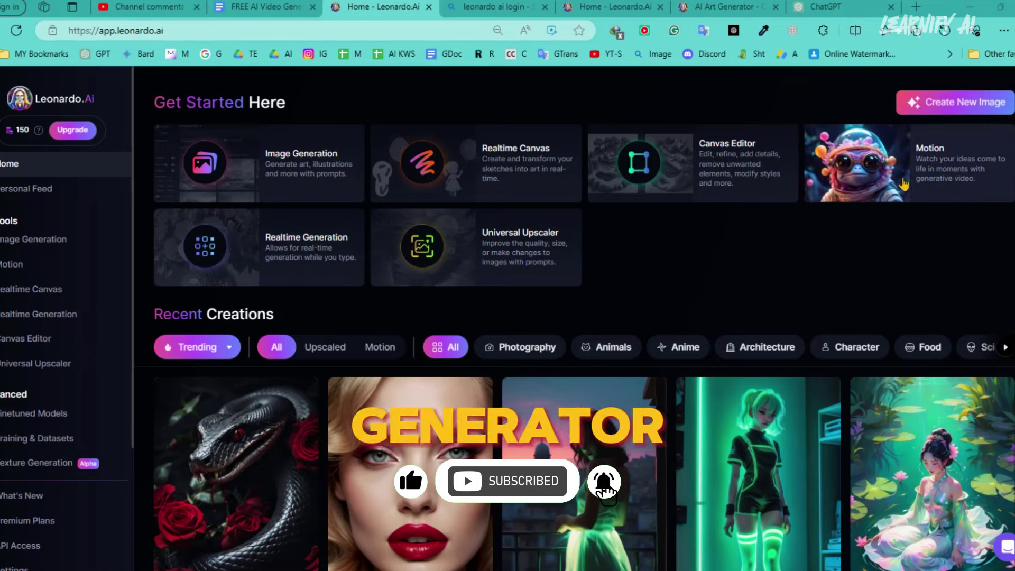
left_click(931, 183)
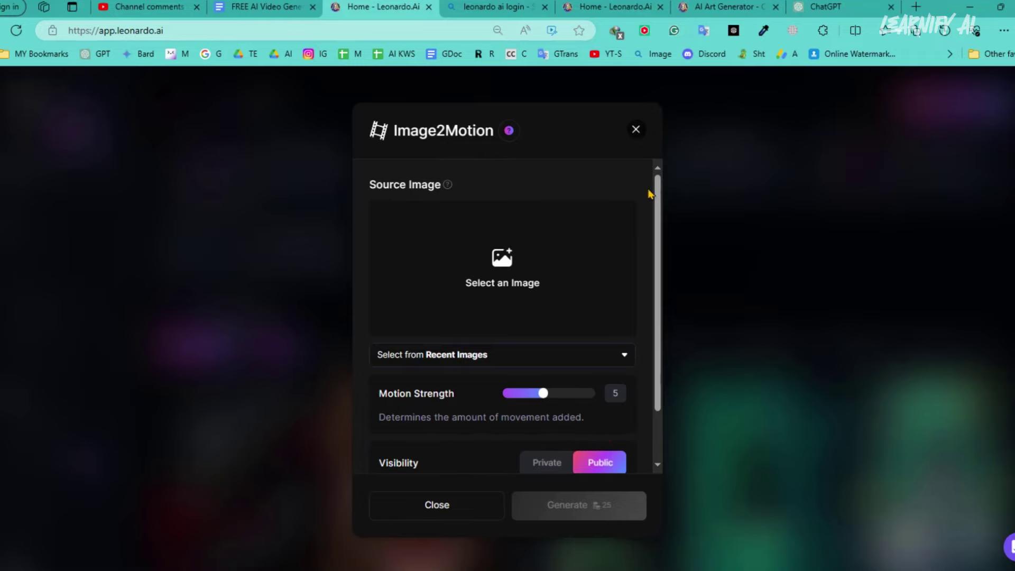
left_click(637, 132)
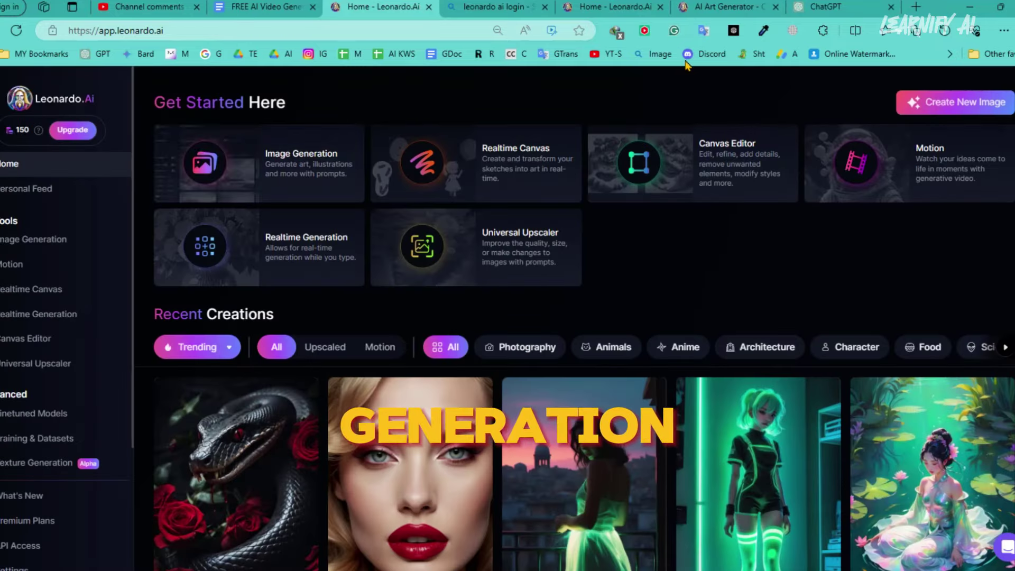
left_click(377, 156)
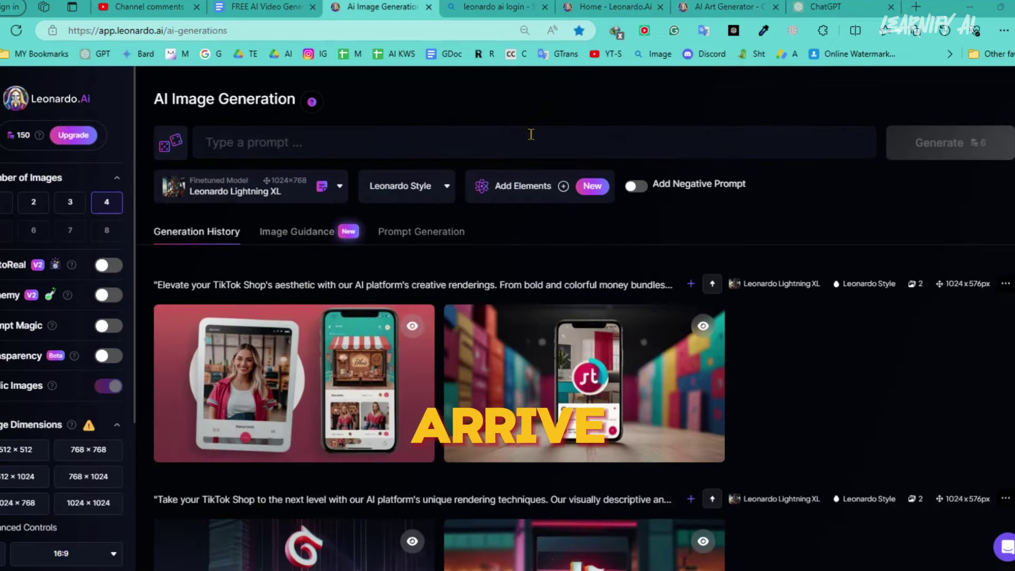
left_click(320, 189)
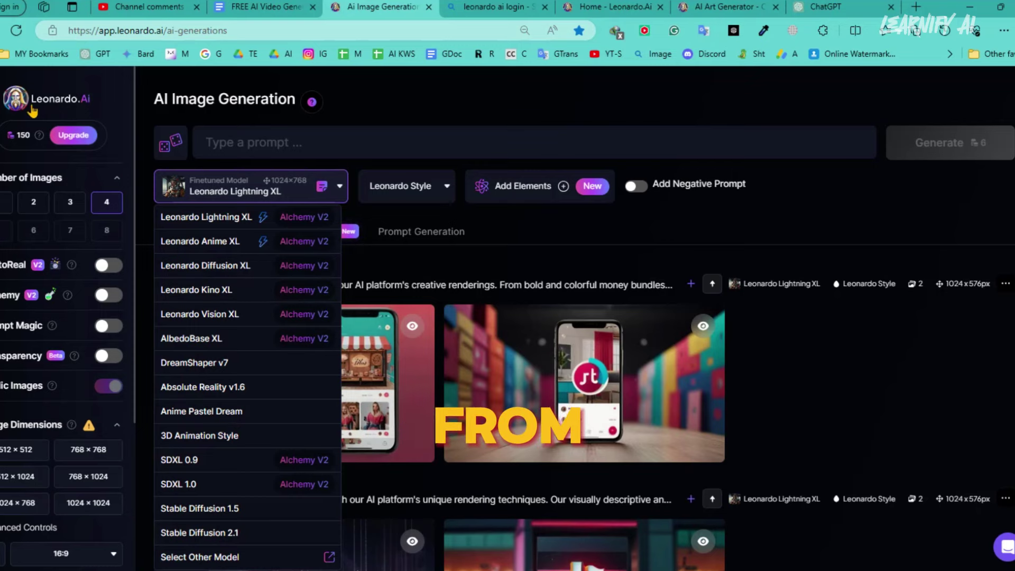
left_click(53, 98)
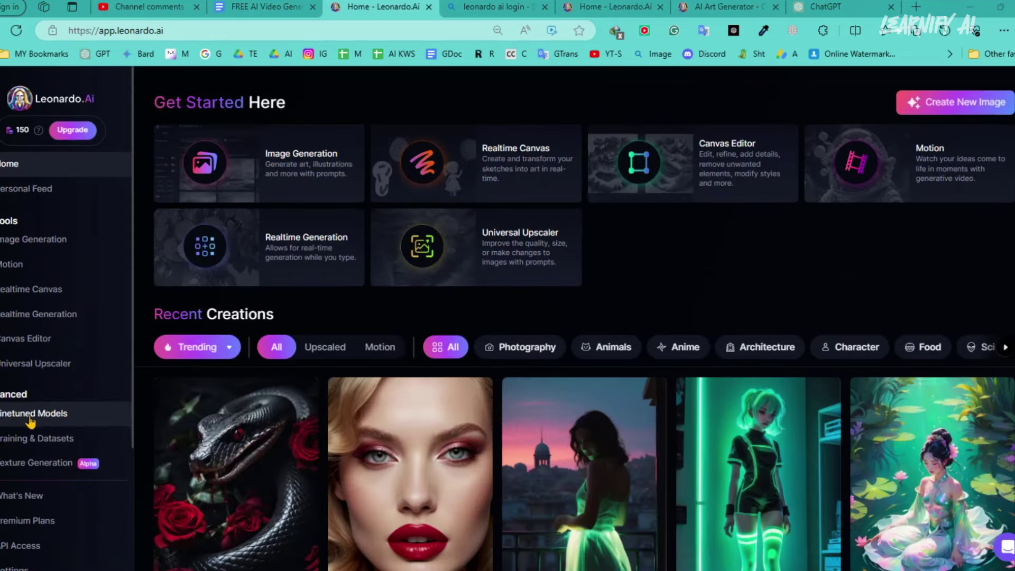
Browse the Finetuned Models gallery, scrolling down through the available models
left_click(29, 418)
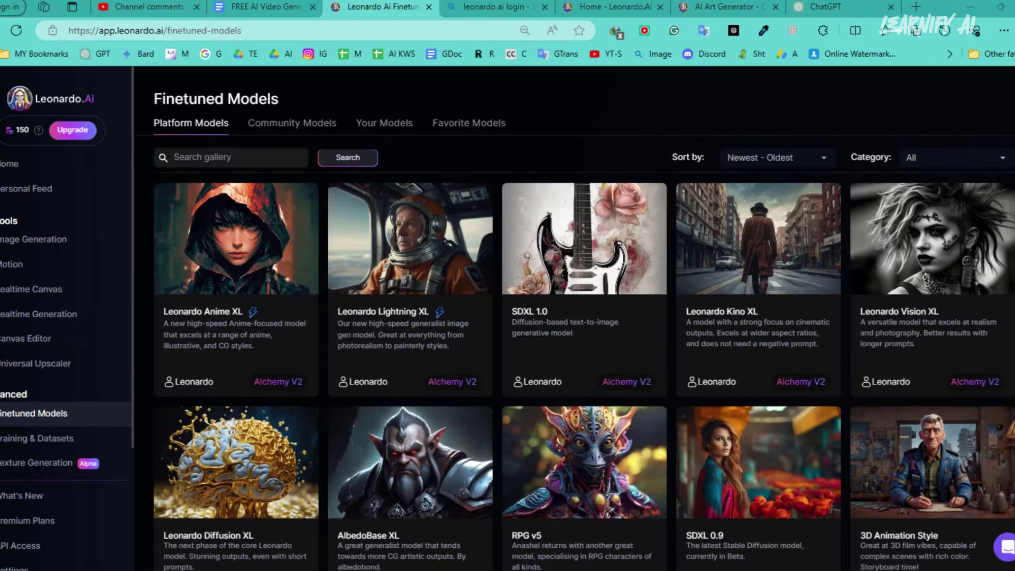
scroll(582, 317, "down", 10)
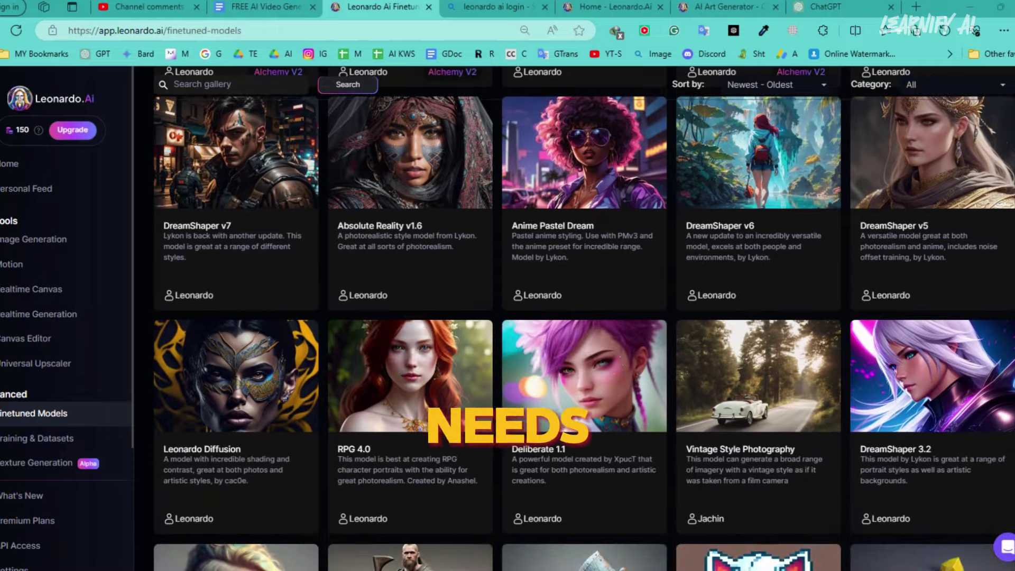
scroll(581, 317, "down", 7)
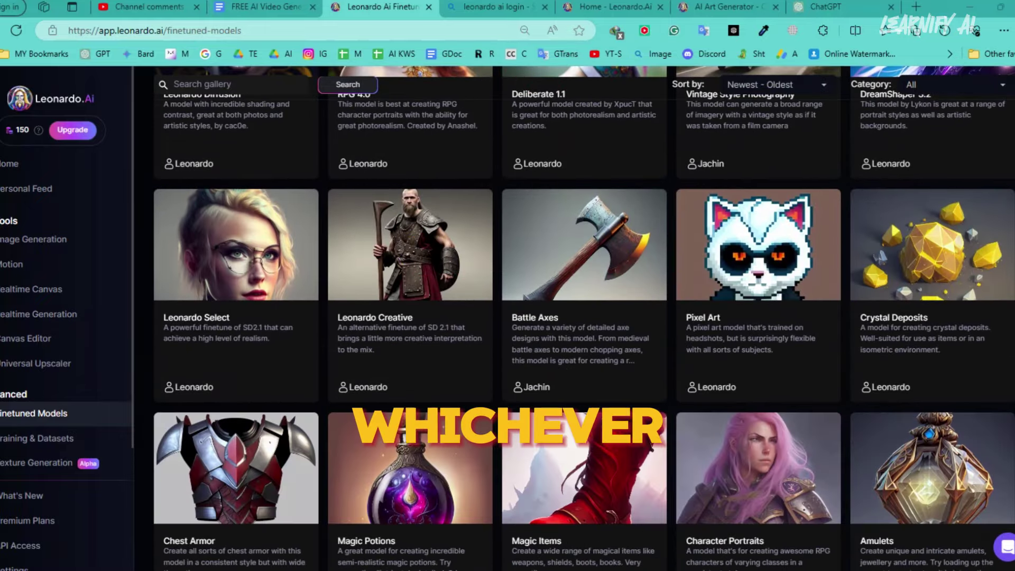
scroll(582, 317, "down", 10)
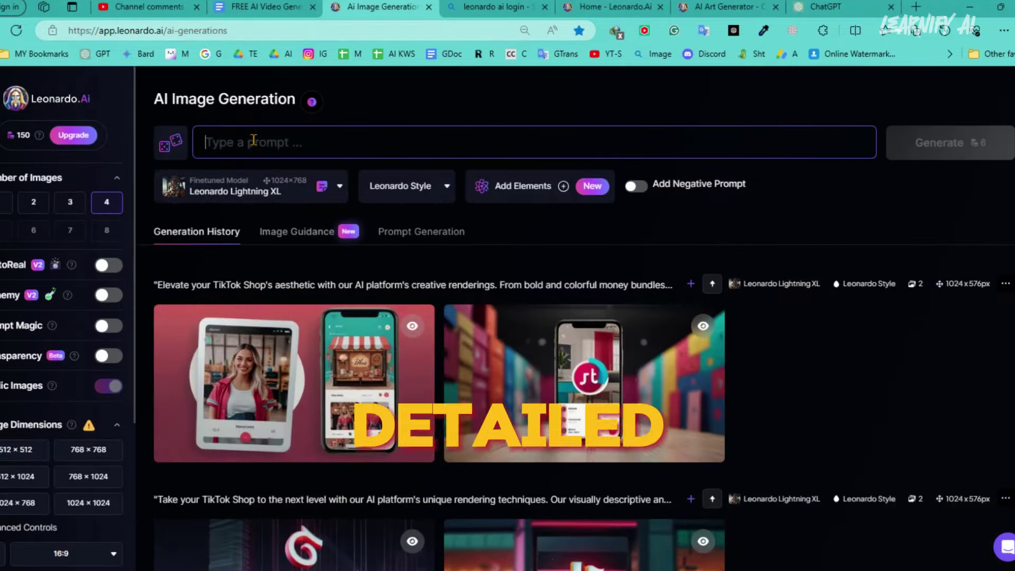
Paste the prepared 1920s blue-dress lavender-meadow prompt into the prompt box
left_click(452, 140)
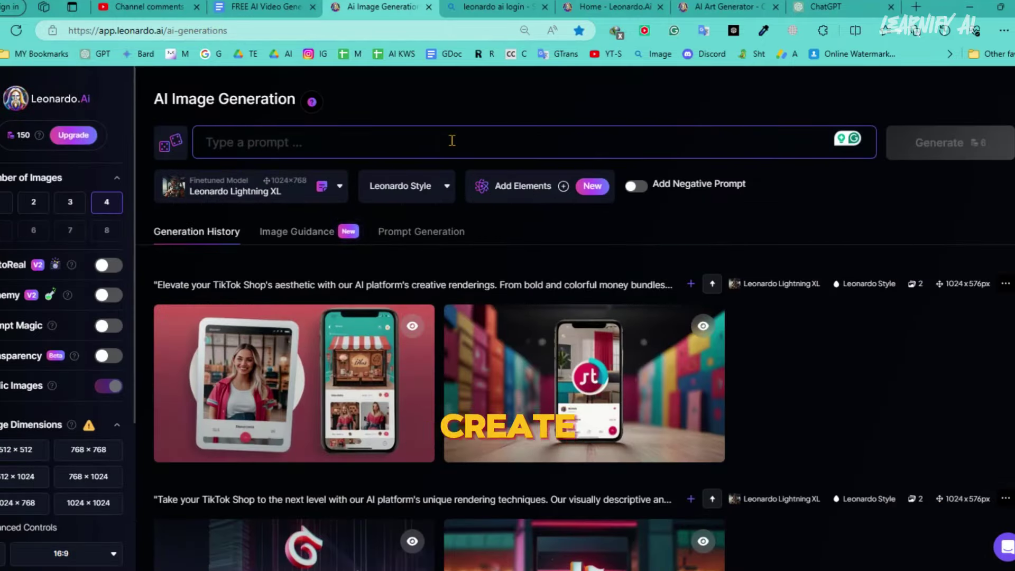
type("Beautiful young lady dressed in a 1920s Luis Royo style blue dress. in the lavender flower meadows. on black canvas in the style of Guilem H. pongiluppi, abigail larson, sinister landscapes, john sloane, light purple and neon purple, energetic illustrations, highly detailed. Concept art, cgsociety contest winner, seasonal art, seasonal art hd, 4k, 8k, holographic data, soft body, shadow play, light, atmospheric, cinematic, light film, hyper detailed, hyper realistic, masterful work, atmospheric, high resolution . 8k, HDR, 500px, mysterious and ornate digital art, photic, intricate, fantasy aesthetic + 8k")
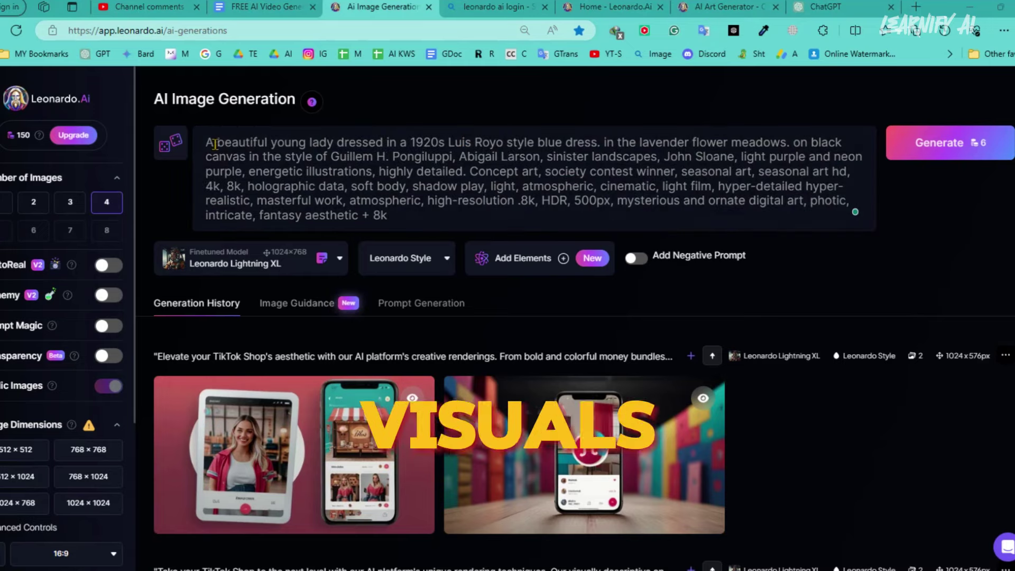
left_click(215, 144)
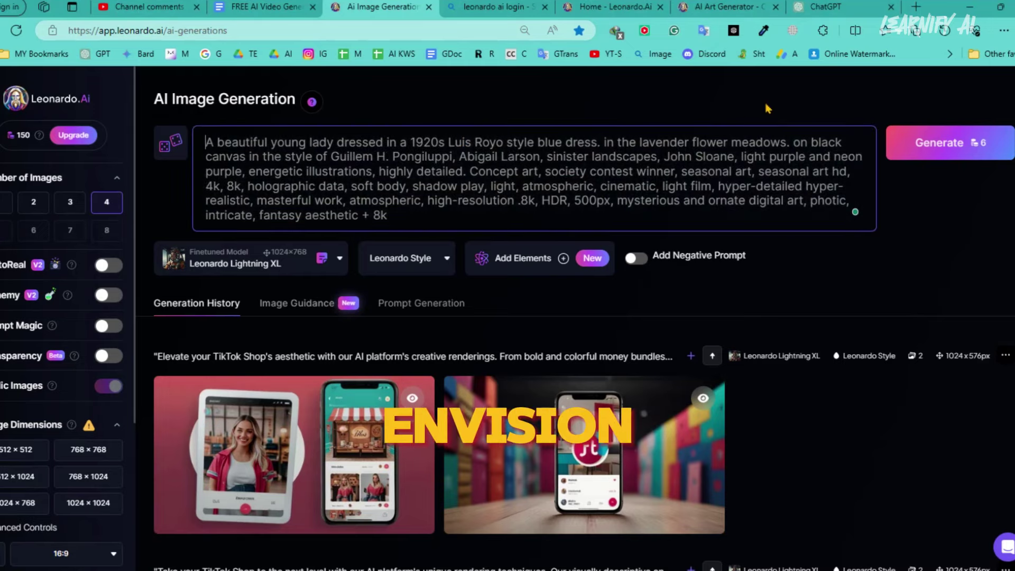
Highlight through the whole prompt to review it, from the 1920s dress to 'intricate' digital art
key("shift+Right")
key("shift+Right")
key("shift+Right")
key("shift+Right")
key("shift+Right")
key("shift+Right")
key("shift+Right")
key("shift+Right")
key("shift+Right")
key("shift+Right")
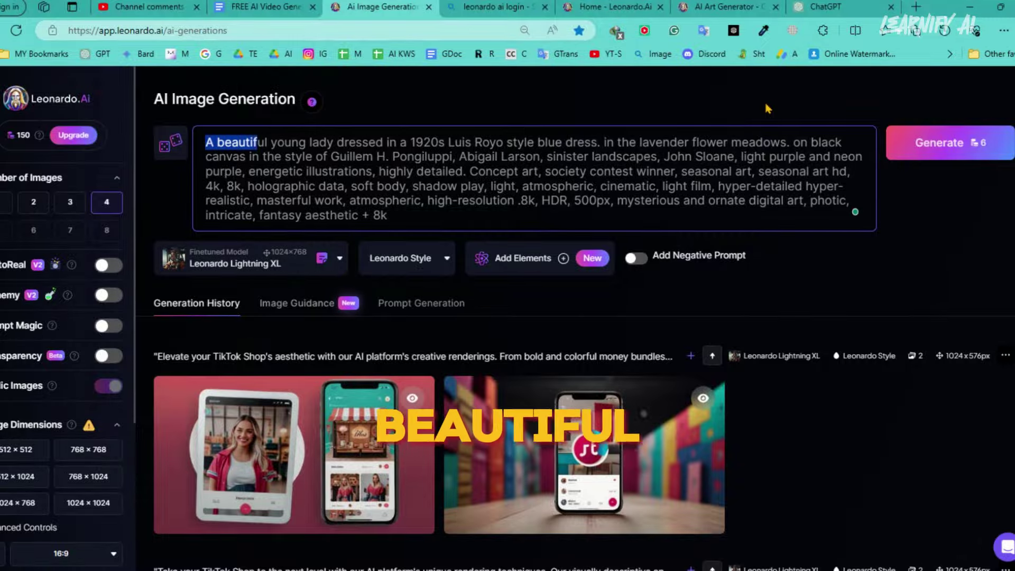
key("shift+Right")
key("shift+Right")
key("shift+Right")
key("shift+Right")
key("shift+Right")
key("shift+Right")
key("shift+Right")
key("shift+Right")
key("shift+Right")
key("shift+Right")
key("shift+Right")
key("shift+Right")
key("shift+Right")
key("shift+Right")
key("shift+Right")
key("shift+Right")
key("shift+Right")
key("shift+Right")
key("shift+Right")
key("shift+Right")
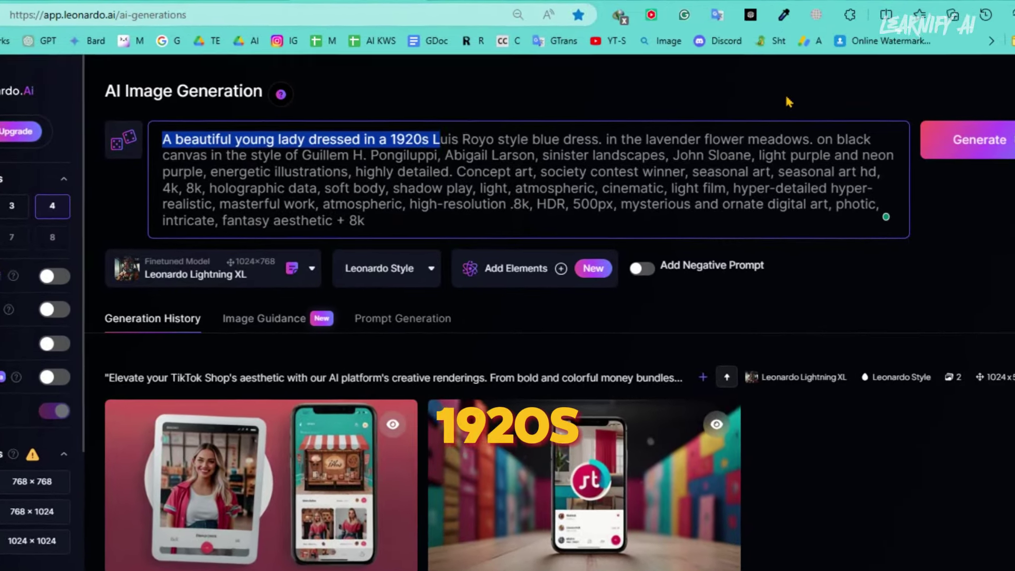
key("shift+Right")
key("shift+Right")
key("shift+Right")
key("shift+Right")
key("shift+Right")
key("shift+Right")
key("shift+Right")
key("shift+Right")
key("shift+Right")
key("shift+Right")
key("shift+Right")
key("shift+Right")
key("shift+Right")
key("shift+Right")
key("shift+Right")
key("shift+Right")
key("shift+Right")
key("shift+Right")
key("shift+Right")
key("shift+Right")
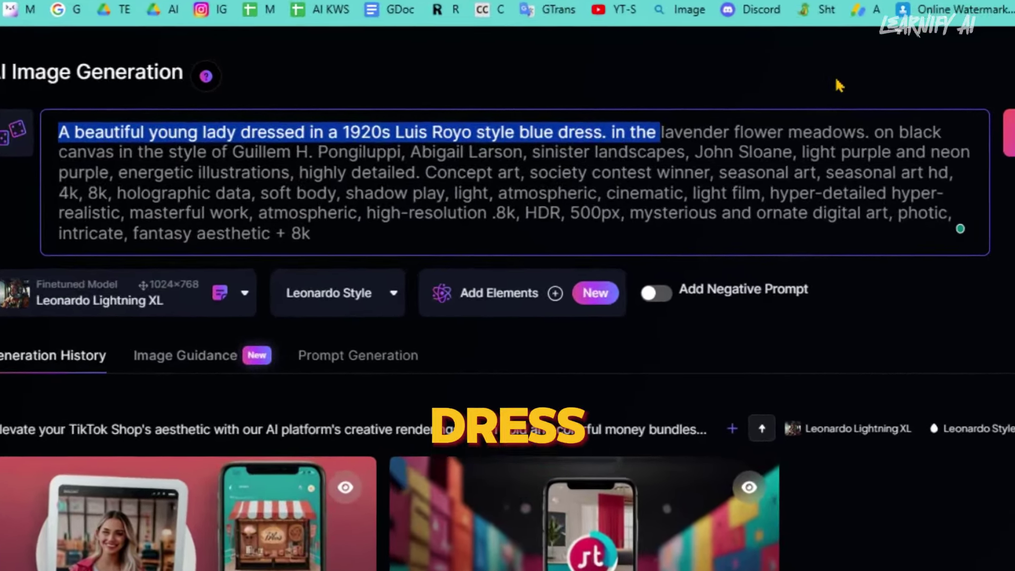
key("shift+Right")
key("shift+Right")
key("shift+Right")
key("shift+Right")
key("shift+Right")
key("shift+Right")
key("shift+Right")
key("shift+Right")
key("shift+Right")
key("shift+Right")
key("shift+Right")
key("shift+Right")
key("shift+Right")
key("shift+Right")
key("shift+Right")
key("shift+Right")
key("shift+Right")
key("shift+Right")
key("shift+Right")
key("shift+Right")
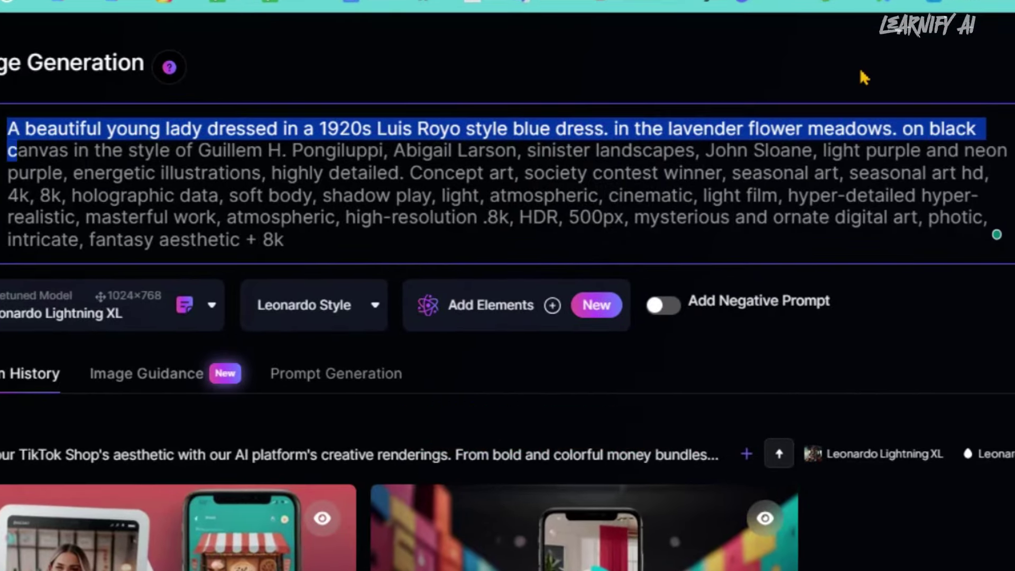
key("shift+Right")
key("shift+Right")
key("shift+Right")
key("shift+Right")
key("shift+Right")
key("shift+Right")
key("shift+Right")
key("shift+Right")
key("shift+Right")
key("shift+Right")
key("shift+Right")
key("shift+Right")
key("shift+Right")
key("shift+Right")
key("shift+Right")
key("shift+Right")
key("shift+Right")
key("shift+Right")
key("shift+Right")
key("shift+Right")
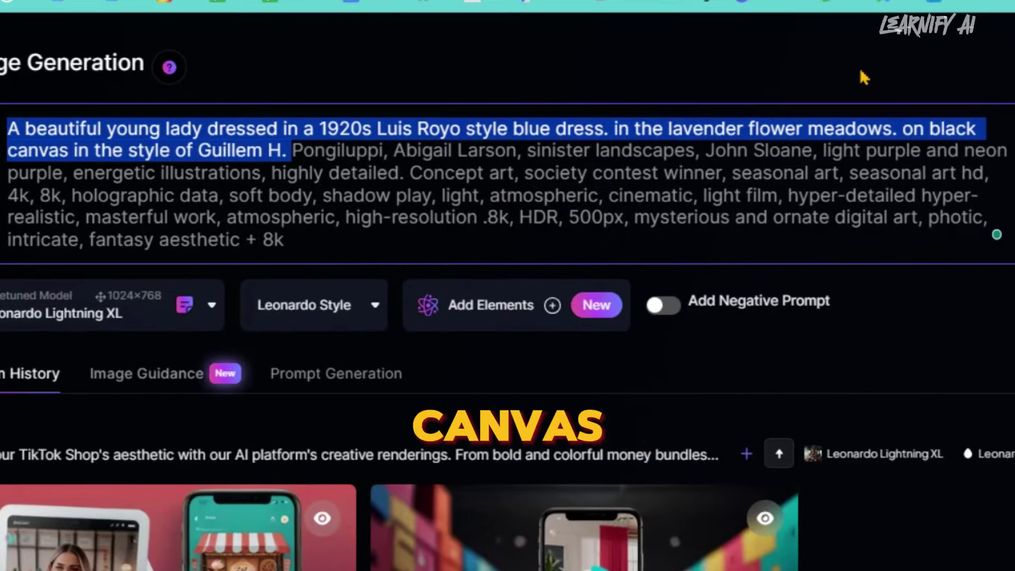
key("shift+Right")
key("shift+Right")
key("shift+Right")
key("shift+Right")
key("shift+Right")
key("shift+Right")
key("shift+Right")
key("shift+Right")
key("shift+Right")
key("shift+Right")
key("shift+Right")
key("shift+Right")
key("shift+Right")
key("shift+Right")
key("shift+Right")
key("shift+Right")
key("shift+Right")
key("shift+Right")
key("shift+Right")
key("shift+Right")
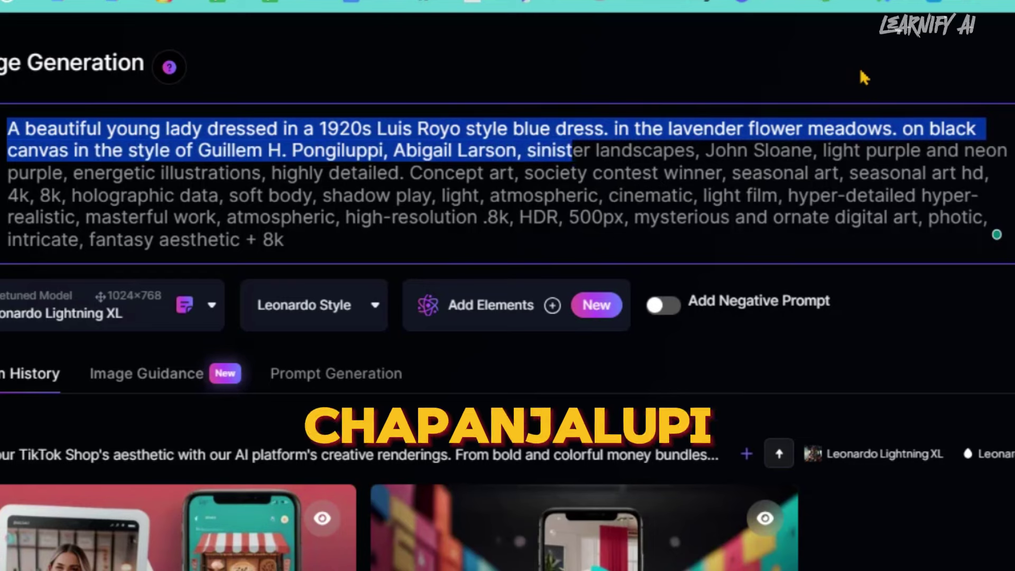
key("shift+Right")
key("shift+Right")
key("shift+Right")
key("shift+Right")
key("shift+Right")
key("shift+Right")
key("shift+Right")
key("shift+Right")
key("shift+Right")
key("shift+Right")
key("shift+Right")
key("shift+Right")
key("shift+Right")
key("shift+Right")
key("shift+Right")
key("shift+Right")
key("shift+Right")
key("shift+Right")
key("shift+Right")
key("shift+Right")
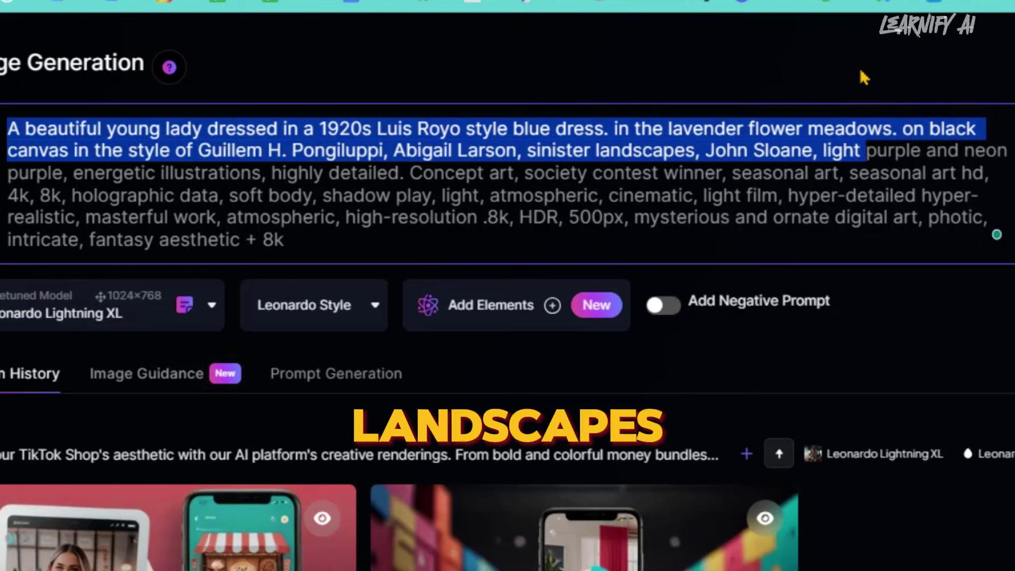
key("shift+Right")
key("shift+Right")
key("shift+Right")
key("shift+Right")
key("shift+Right")
key("shift+Right")
key("shift+Right")
key("shift+Right")
key("shift+Right")
key("shift+Right")
key("shift+Right")
key("shift+Right")
key("shift+Right")
key("shift+Right")
key("shift+Right")
key("shift+Right")
key("shift+Right")
key("shift+Right")
key("shift+Right")
key("shift+Right")
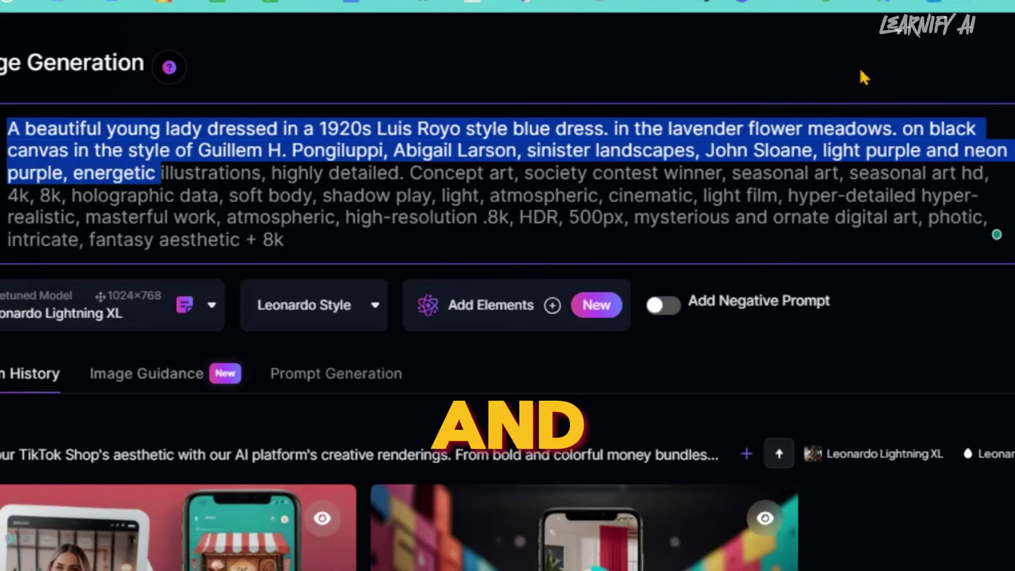
key("shift+Right")
key("shift+Right")
key("shift+Right")
key("shift+Right")
key("shift+Right")
key("shift+Right")
key("shift+Right")
key("shift+Right")
key("shift+Right")
key("shift+Right")
key("shift+Right")
key("shift+Right")
key("shift+Right")
key("shift+Right")
key("shift+Right")
key("shift+Right")
key("shift+Right")
key("shift+Right")
key("shift+Right")
key("shift+Right")
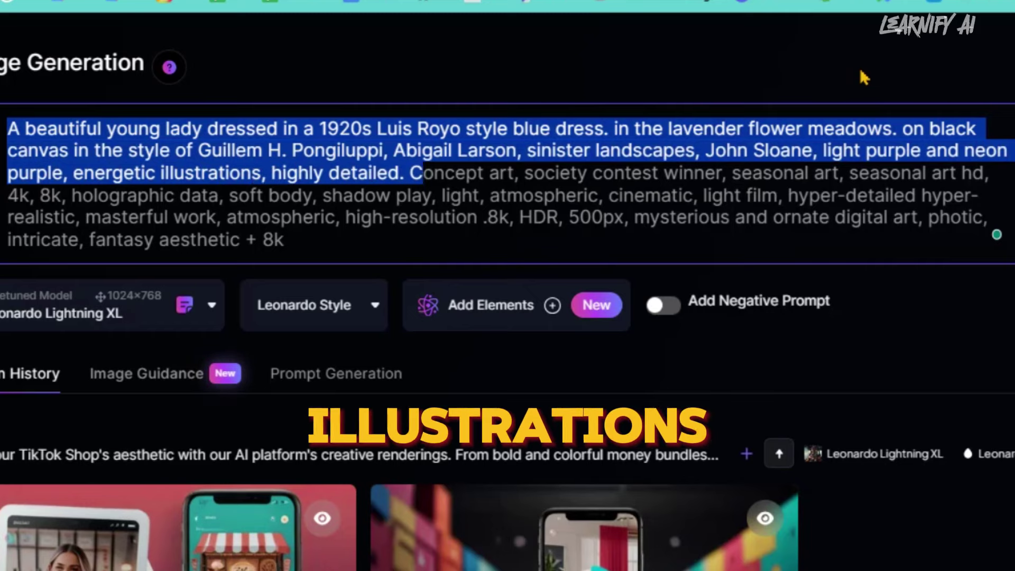
key("shift+Right")
key("shift+Right")
key("shift+Right")
key("shift+Right")
key("shift+Right")
key("shift+Right")
key("shift+Right")
key("shift+Right")
key("shift+Right")
key("shift+Right")
key("shift+Right")
key("shift+Right")
key("shift+Right")
key("shift+Right")
key("shift+Right")
key("shift+Right")
key("shift+Right")
key("shift+Right")
key("shift+Right")
key("shift+Right")
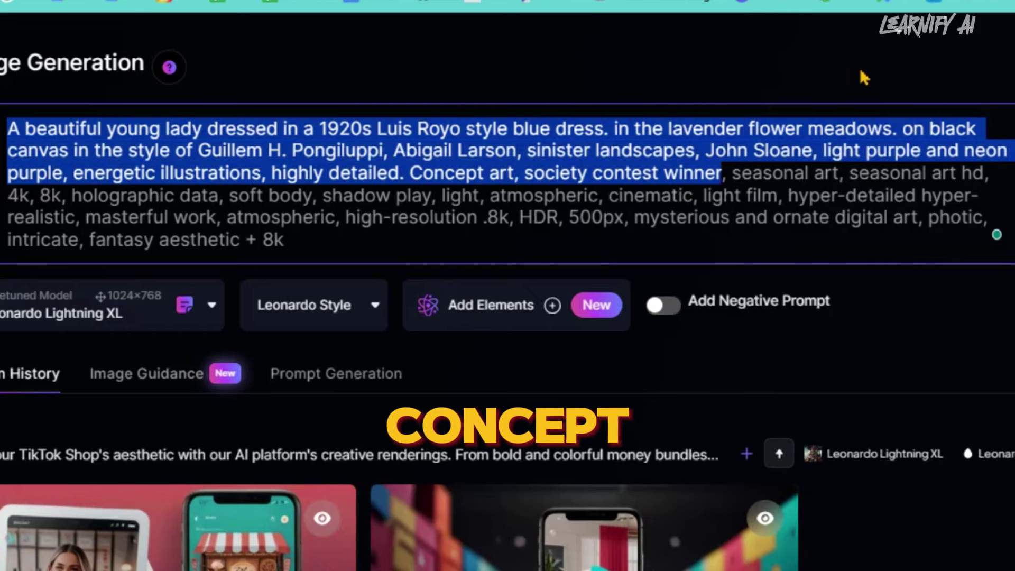
key("shift+Right")
key("shift+Right")
key("shift+Right")
key("shift+Right")
key("shift+Right")
key("shift+Right")
key("shift+Right")
key("shift+Right")
key("shift+Right")
key("shift+Right")
key("shift+Right")
key("shift+Right")
key("shift+Right")
key("shift+Right")
key("shift+Right")
key("shift+Right")
key("shift+Right")
key("shift+Right")
key("shift+Right")
key("shift+Right")
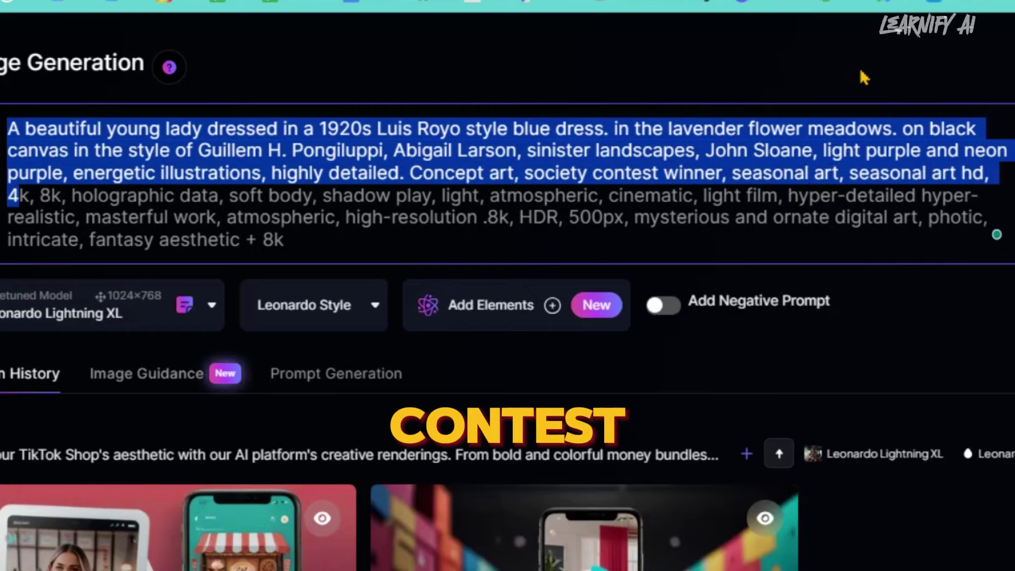
key("shift+Right")
key("shift+Right")
key("shift+Right")
key("shift+Right")
key("shift+Right")
key("shift+Right")
key("shift+Right")
key("shift+Right")
key("shift+Right")
key("shift+Right")
key("shift+Right")
key("shift+Right")
key("shift+Right")
key("shift+Right")
key("shift+Right")
key("shift+Right")
key("shift+Right")
key("shift+Right")
key("shift+Right")
key("shift+Right")
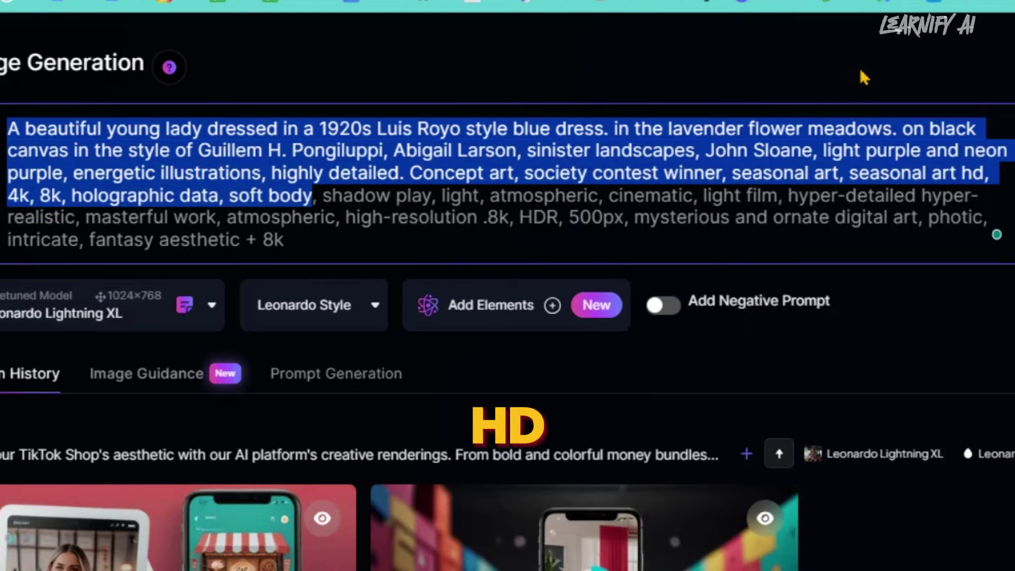
key("shift+Right")
key("shift+Right")
key("shift+Right")
key("shift+Right")
key("shift+Right")
key("shift+Right")
key("shift+Right")
key("shift+Right")
key("shift+Right")
key("shift+Right")
key("shift+Right")
key("shift+Right")
key("shift+Right")
key("shift+Right")
key("shift+Right")
key("shift+Right")
key("shift+Right")
key("shift+Right")
key("shift+Right")
key("shift+Right")
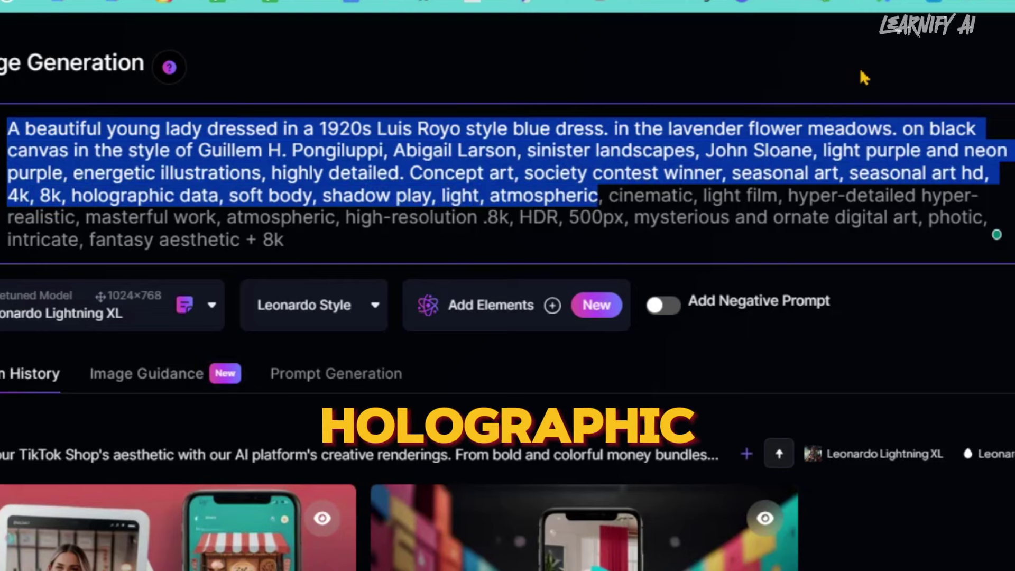
key("shift+Right")
key("shift+Right")
key("shift+Right")
key("shift+Right")
key("shift+Right")
key("shift+Right")
key("shift+Right")
key("shift+Right")
key("shift+Right")
key("shift+Right")
key("shift+Right")
key("shift+Right")
key("shift+Right")
key("shift+Right")
key("shift+Right")
key("shift+Right")
key("shift+Right")
key("shift+Right")
key("shift+Right")
key("shift+Right")
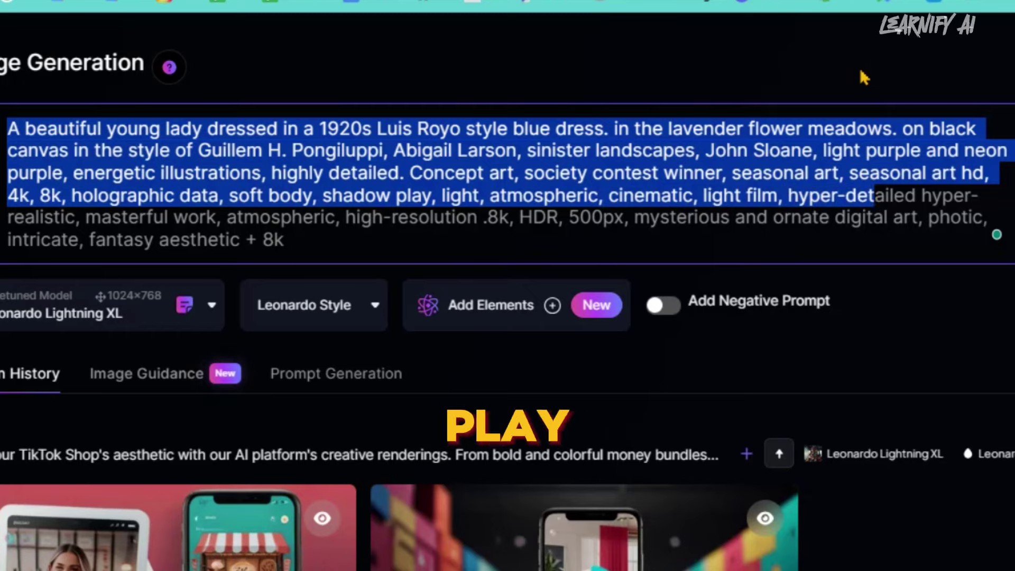
key("shift+Right")
key("shift+Right")
key("shift+Right")
key("shift+Right")
key("shift+Right")
key("shift+Right")
key("shift+Right")
key("shift+Right")
key("shift+Right")
key("shift+Right")
key("shift+Right")
key("shift+Right")
key("shift+Right")
key("shift+Right")
key("shift+Right")
key("shift+Right")
key("shift+Right")
key("shift+Right")
key("shift+Right")
key("shift+Right")
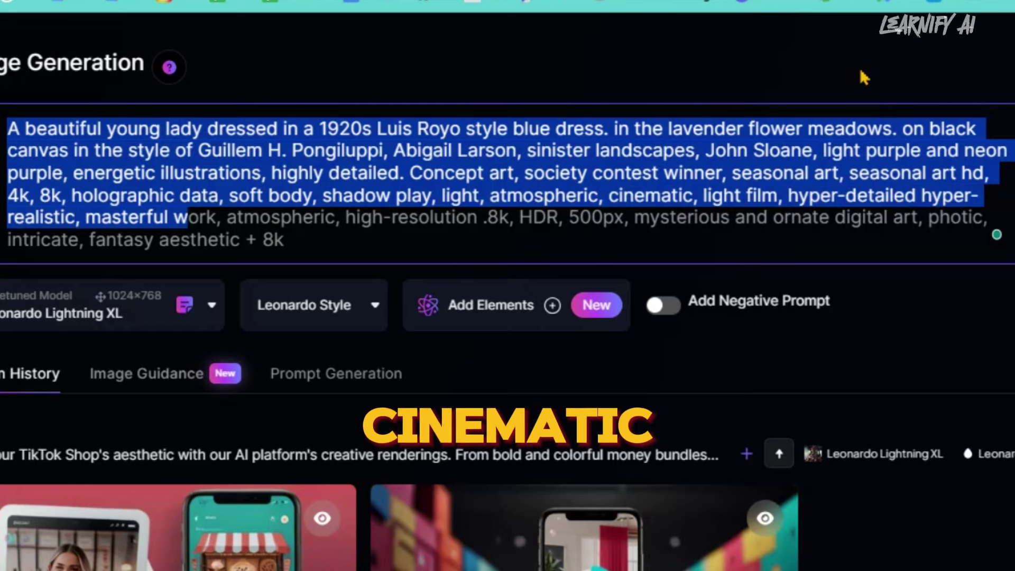
key("shift+Right")
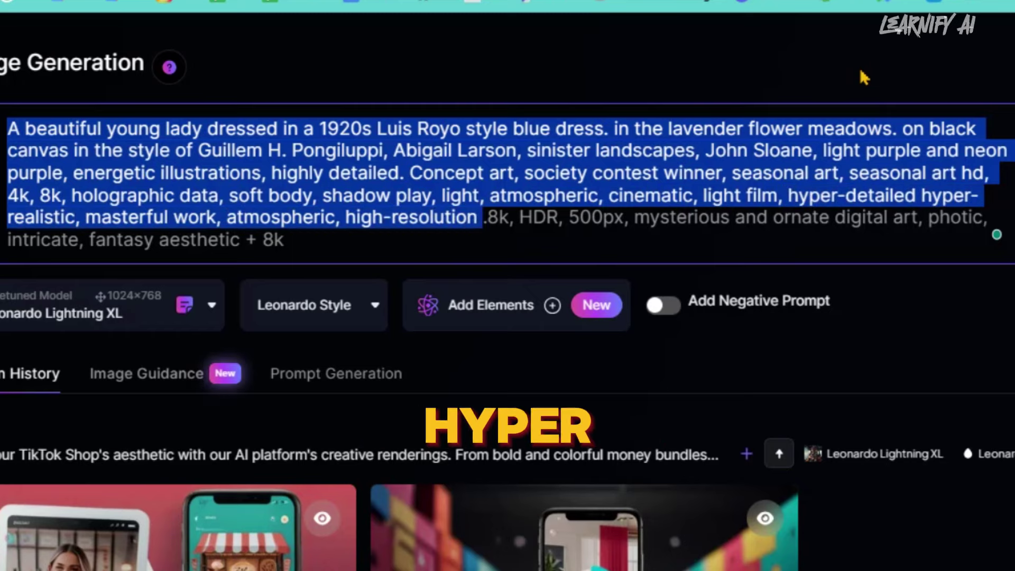
key("shift+Right")
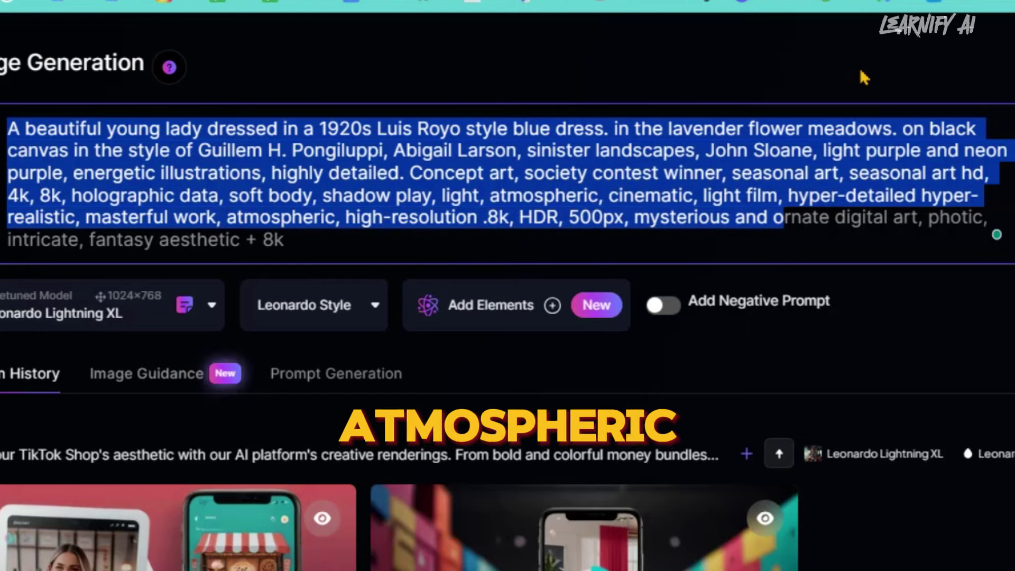
key("shift+Right")
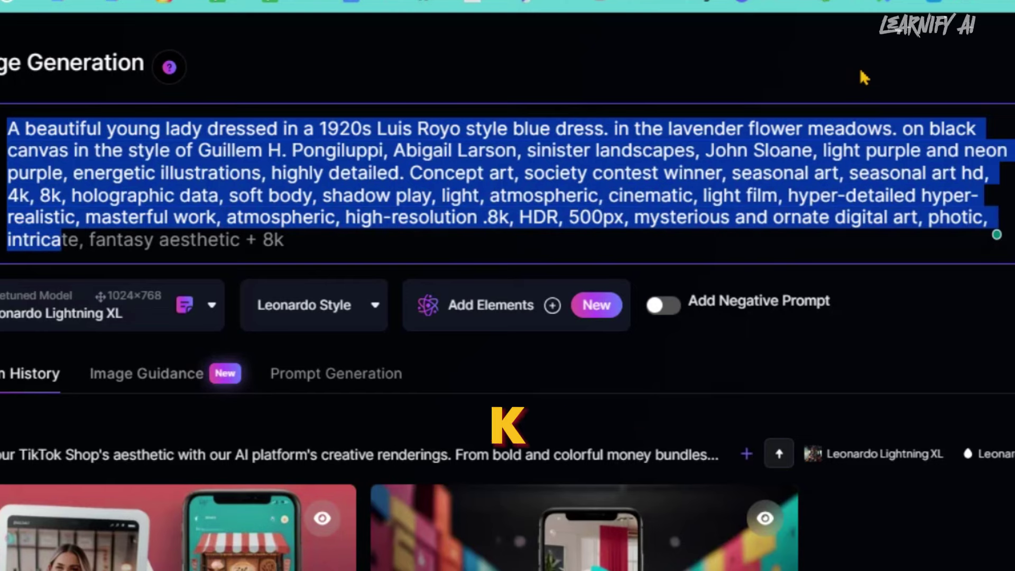
key("shift+Right")
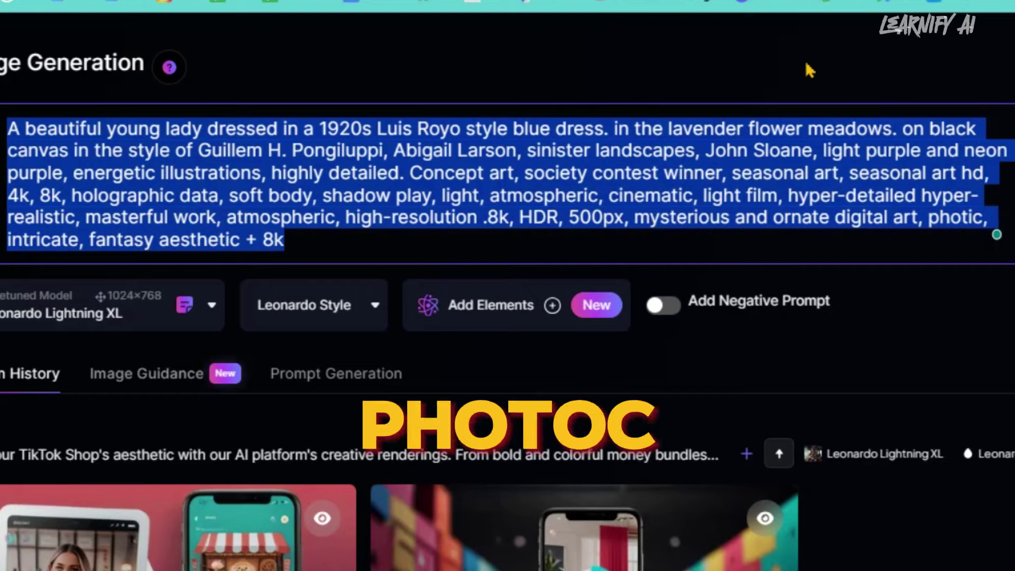
Set 4 images with Alchemy on at 768 × 512, keeping the 3:2 aspect ratio
left_click(757, 197)
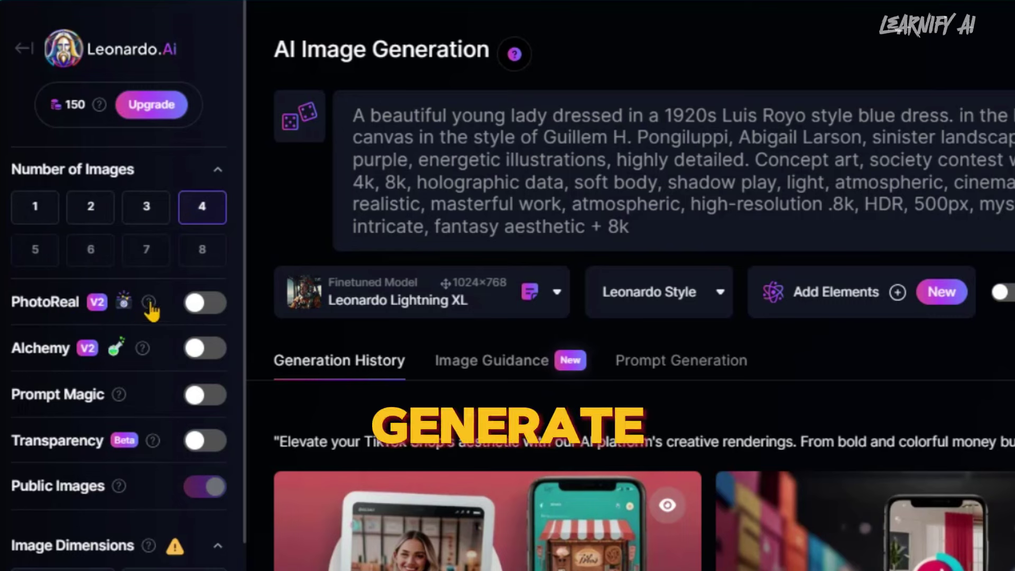
mouse_move(123, 363)
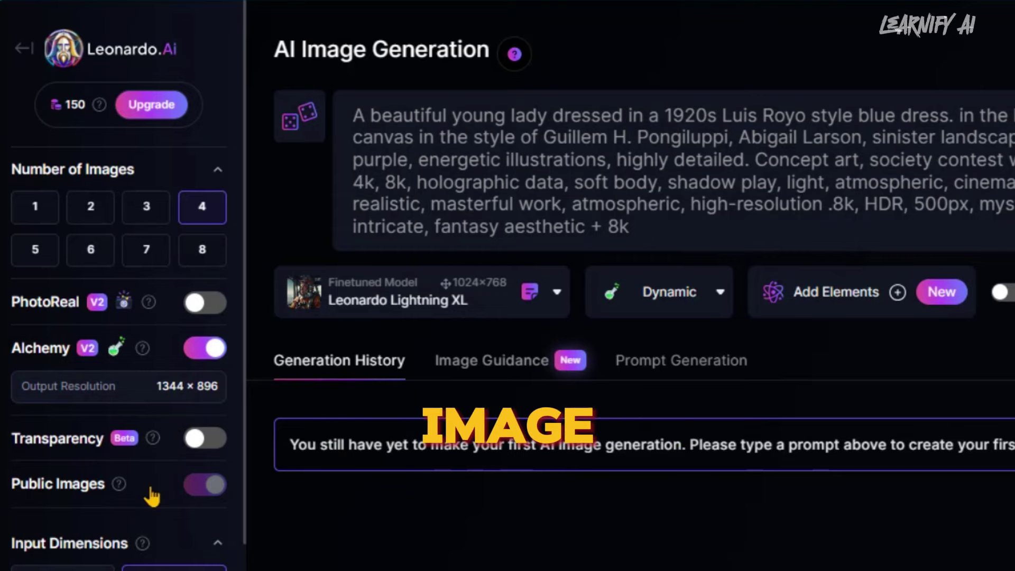
scroll(152, 497, "down", 5)
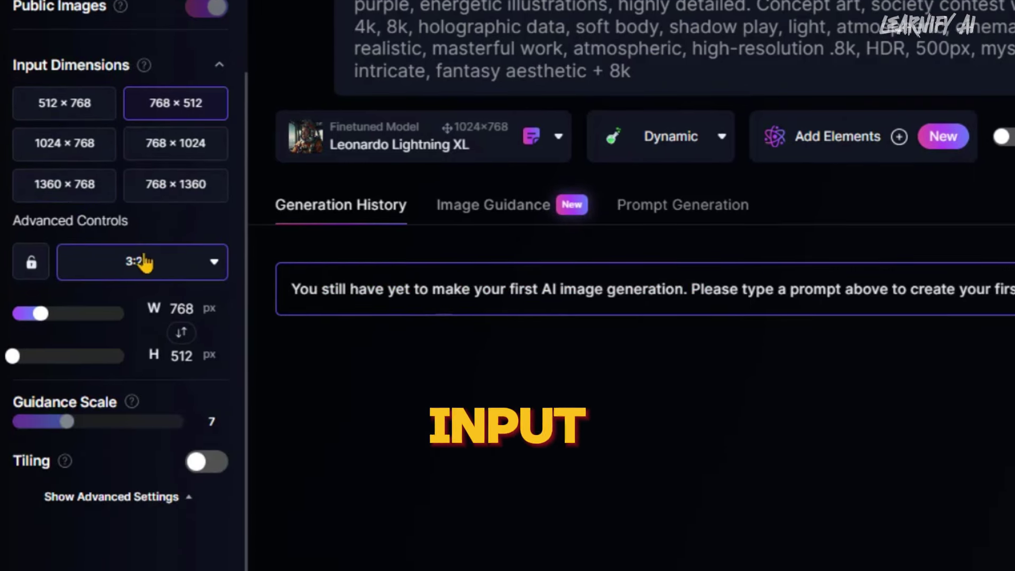
left_click(143, 262)
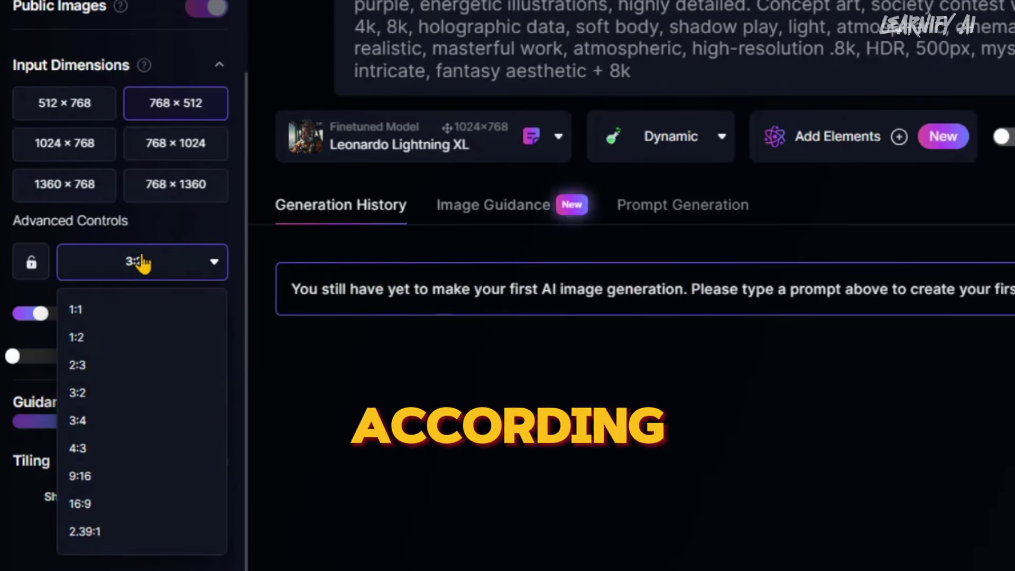
left_click(138, 261)
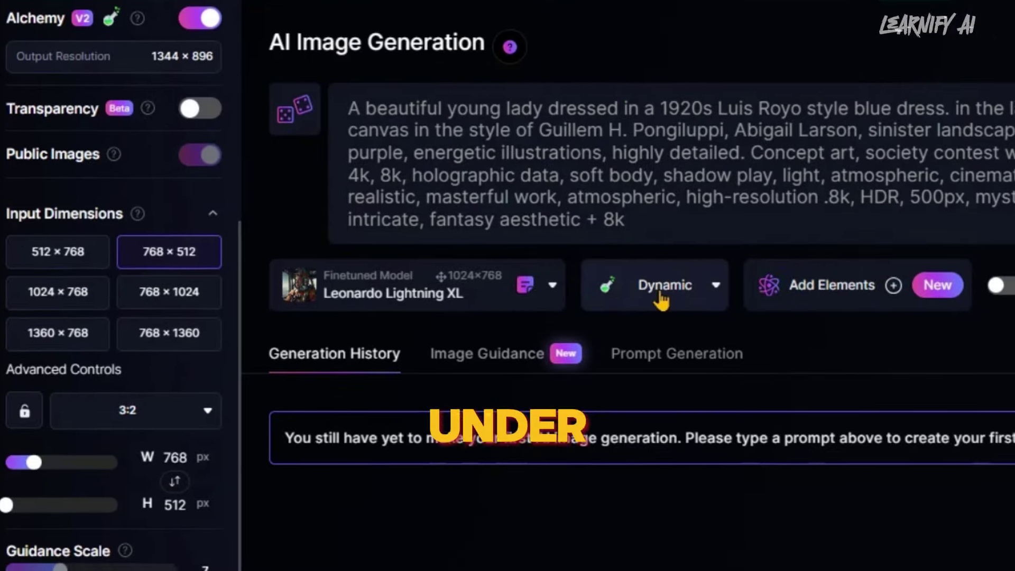
Choose the Cinematic style preset, leaving Elements and the negative prompt unused
left_click(665, 303)
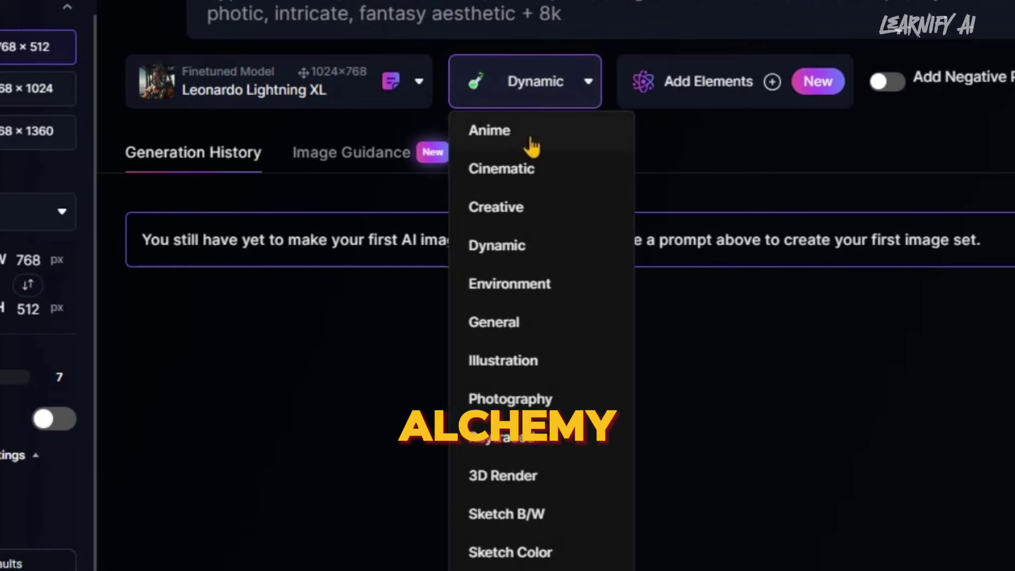
left_click(528, 170)
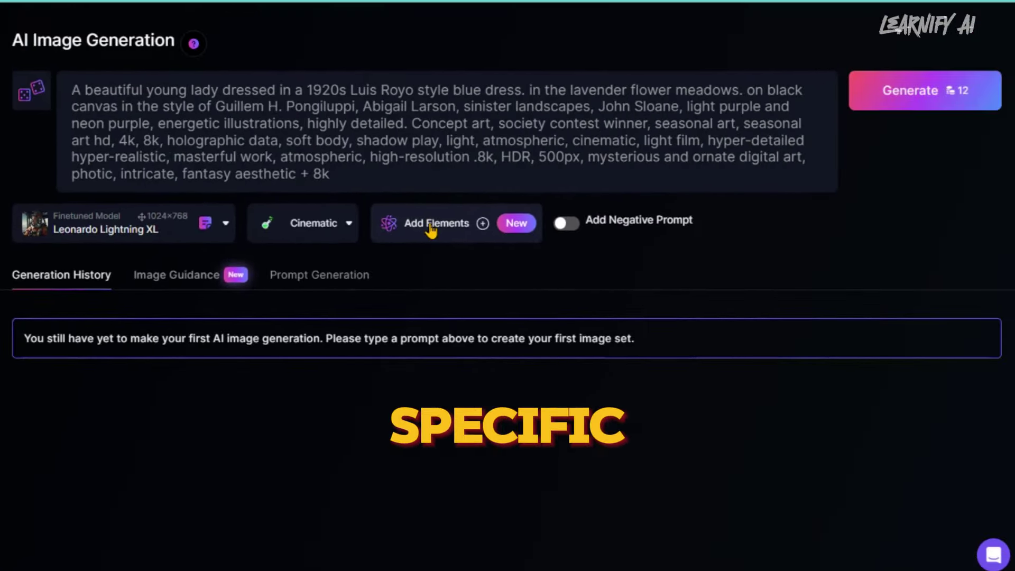
left_click(660, 154)
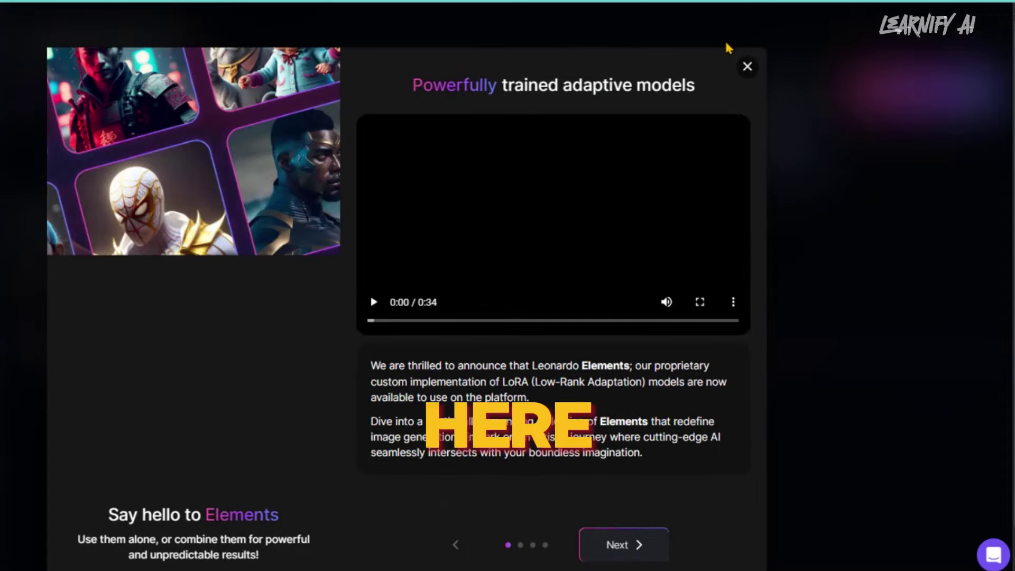
left_click(747, 67)
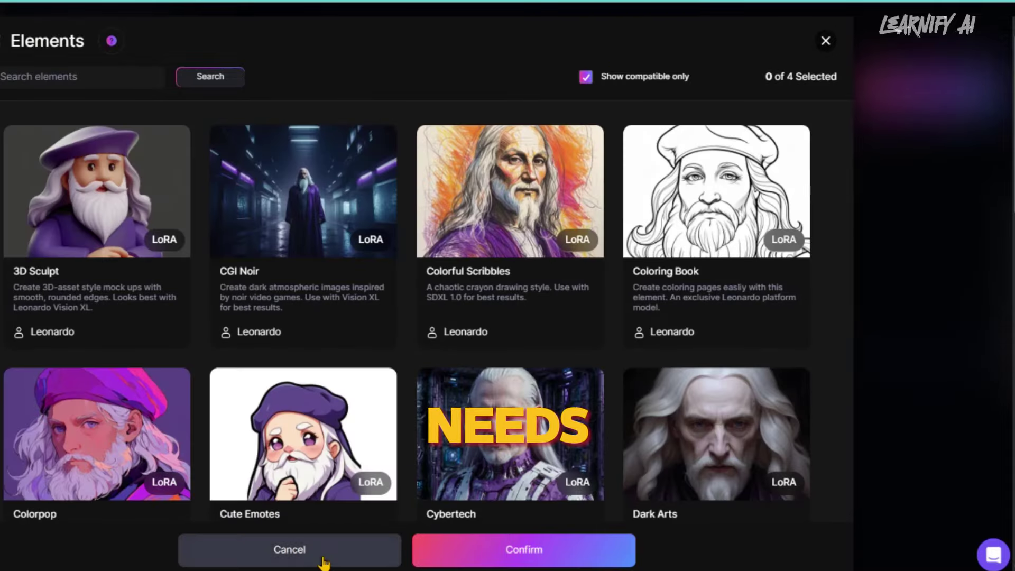
left_click(325, 560)
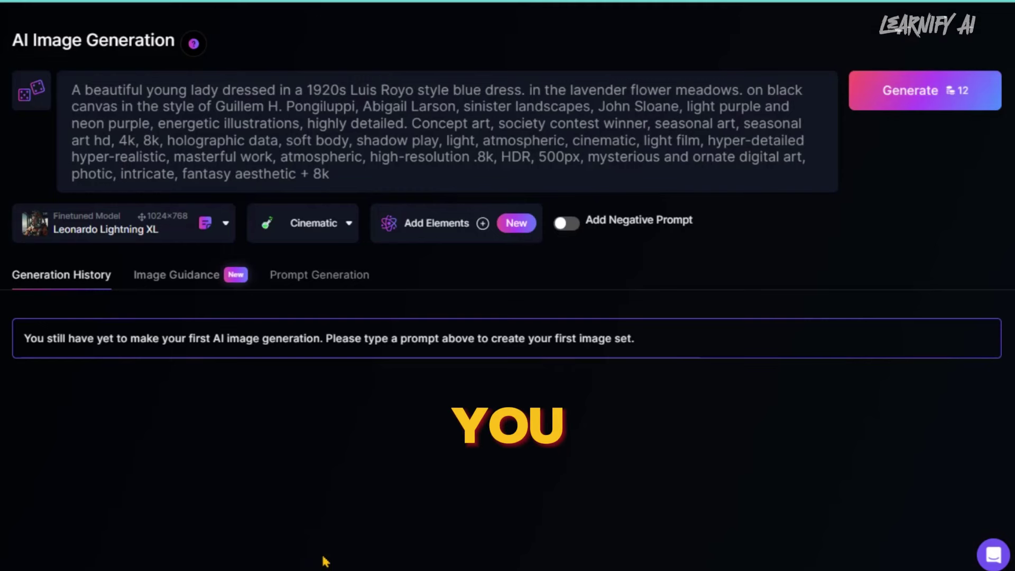
left_click(561, 223)
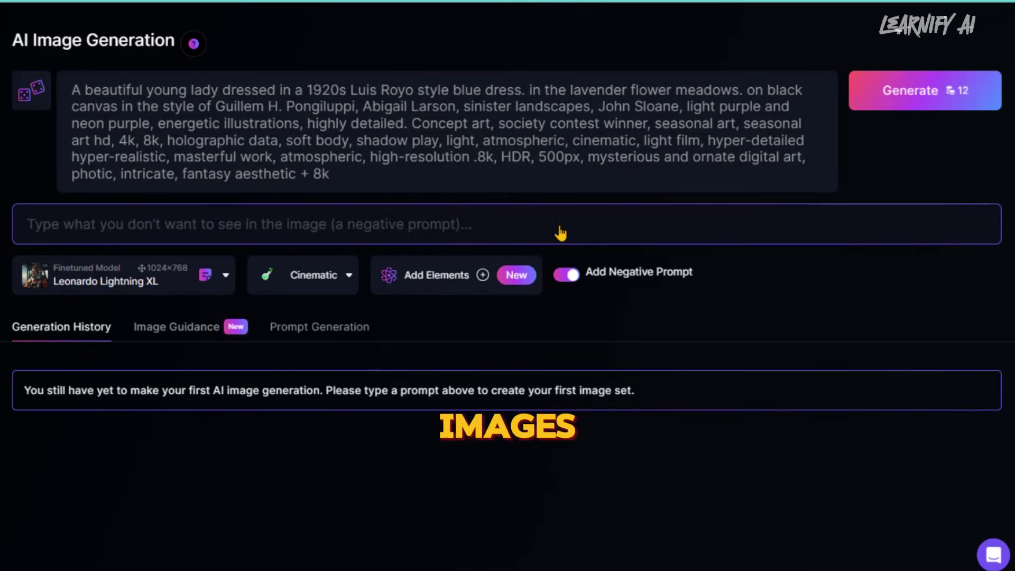
left_click(566, 276)
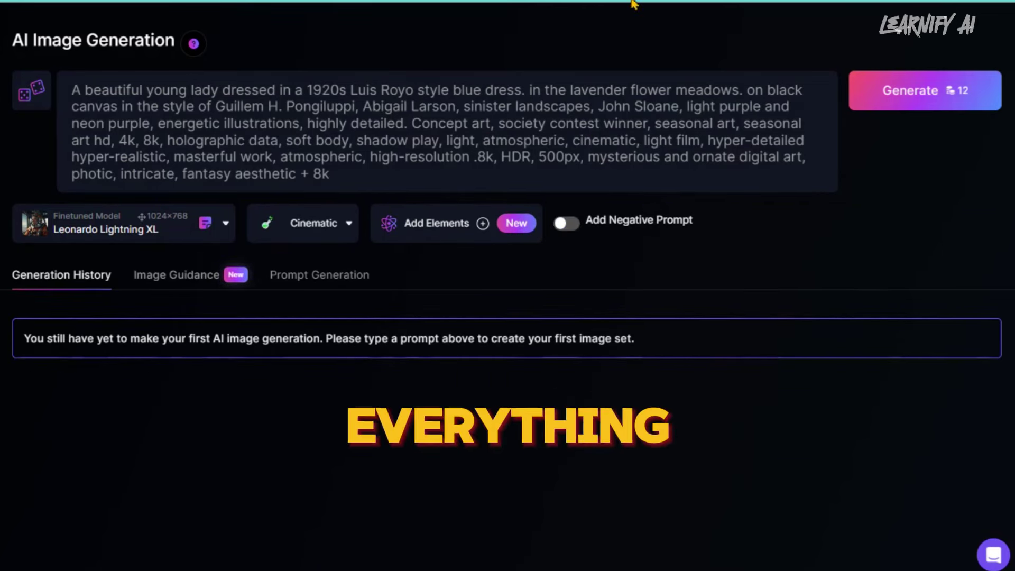
Generate the four lavender-meadow images and step through them full-size in the viewer
left_click(895, 89)
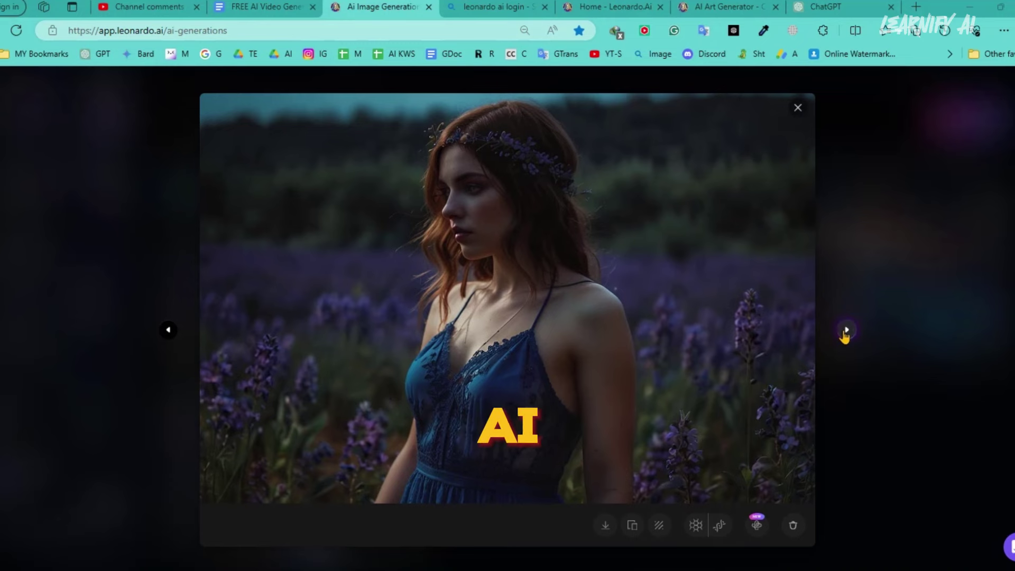
left_click(846, 331)
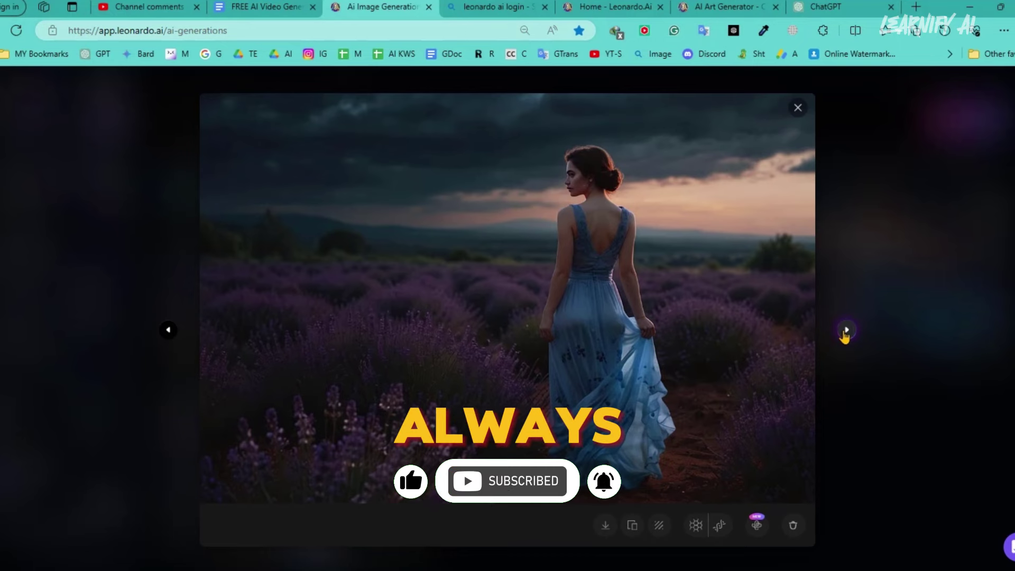
left_click(846, 331)
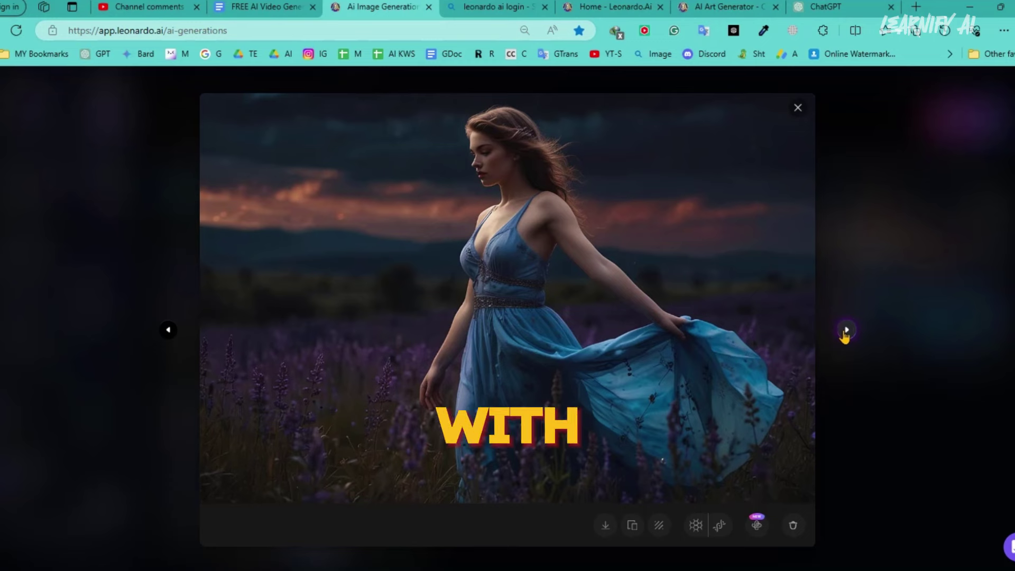
left_click(845, 330)
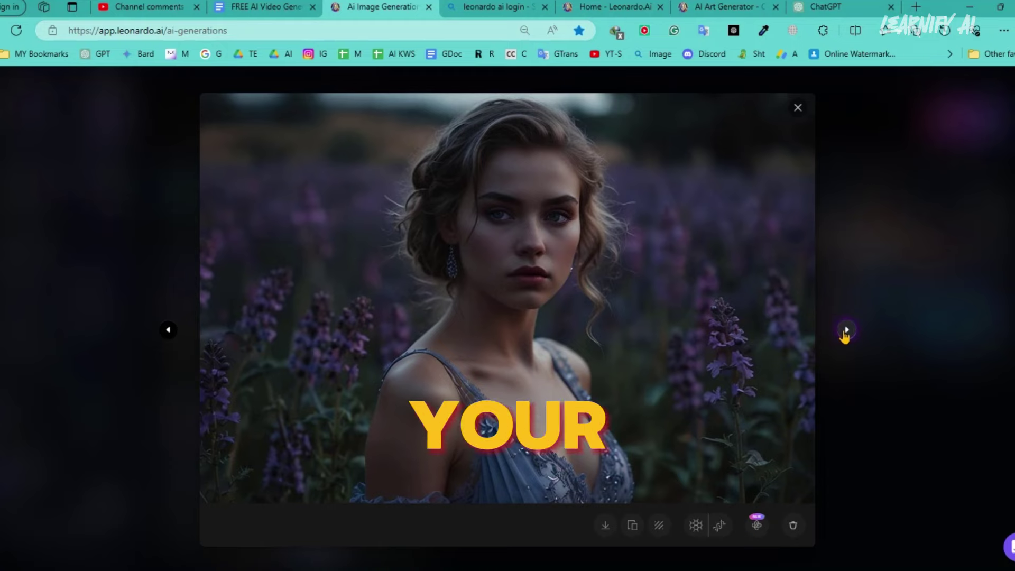
key("Escape")
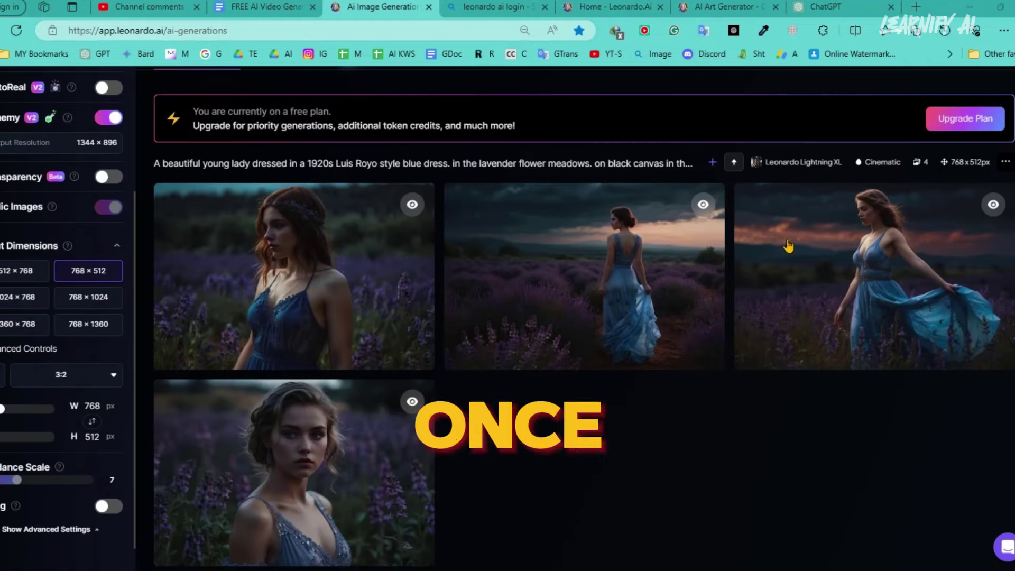
Preview the third image, the lady twirling her blue dress, full-size, then close it
mouse_move(789, 248)
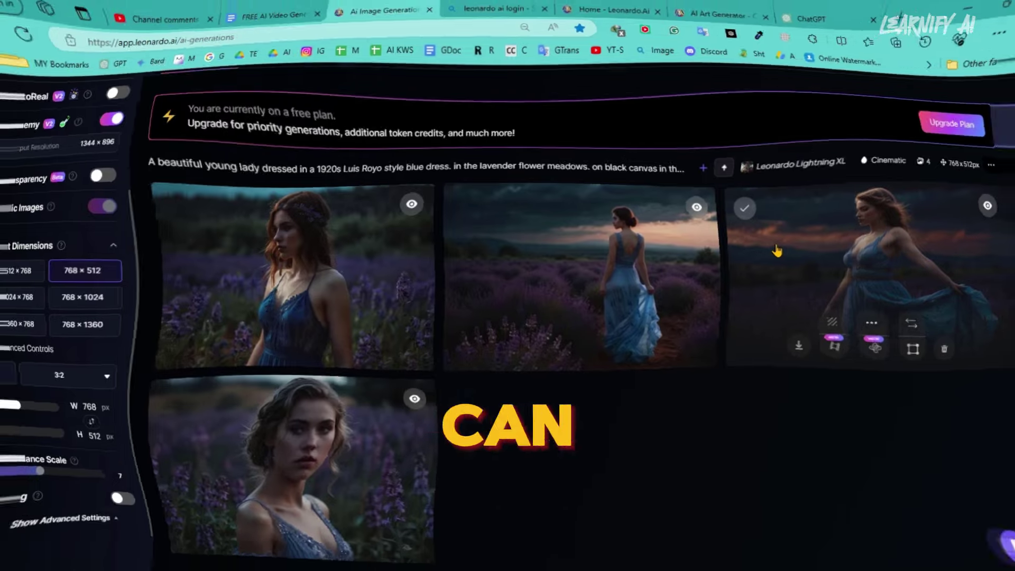
left_click(789, 248)
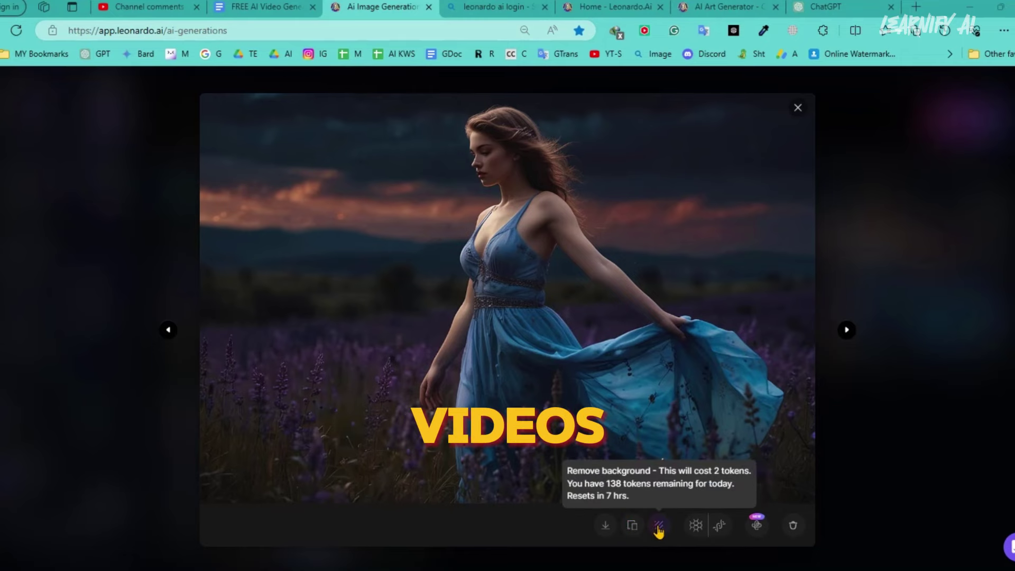
key("Escape")
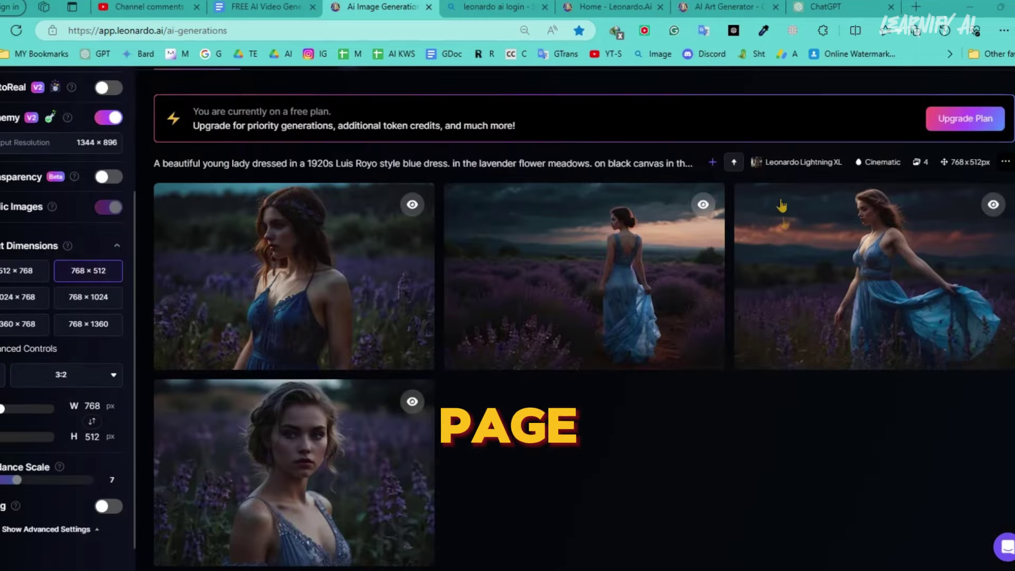
mouse_move(786, 241)
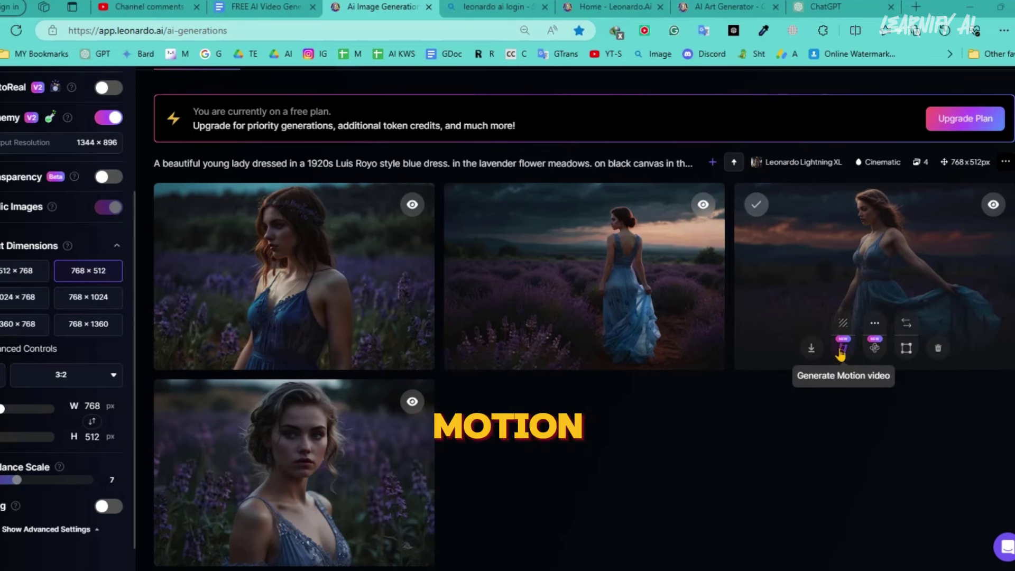
Animate the third lavender image with Image2Motion at Motion Strength 10
left_click(843, 349)
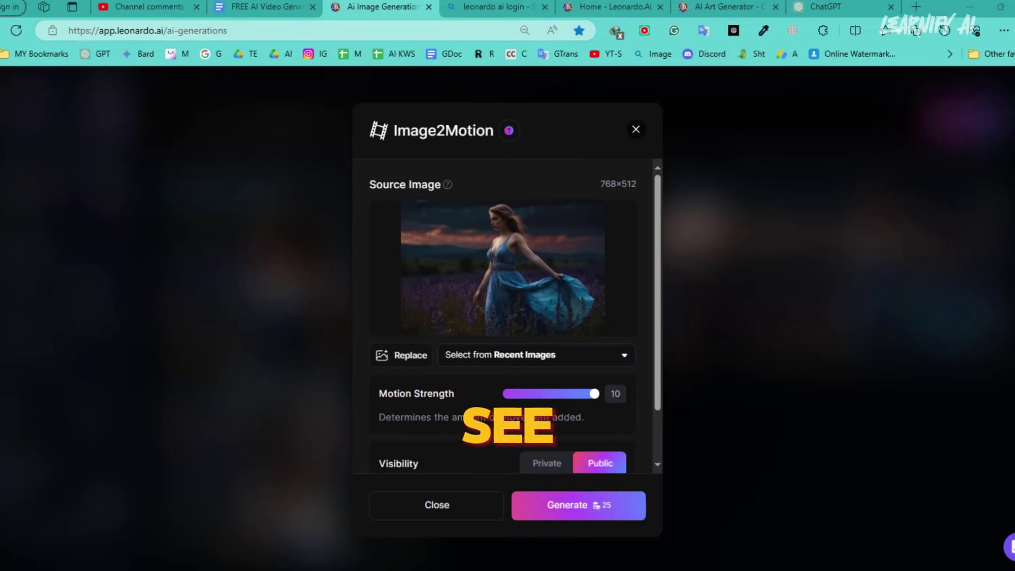
left_click(622, 358)
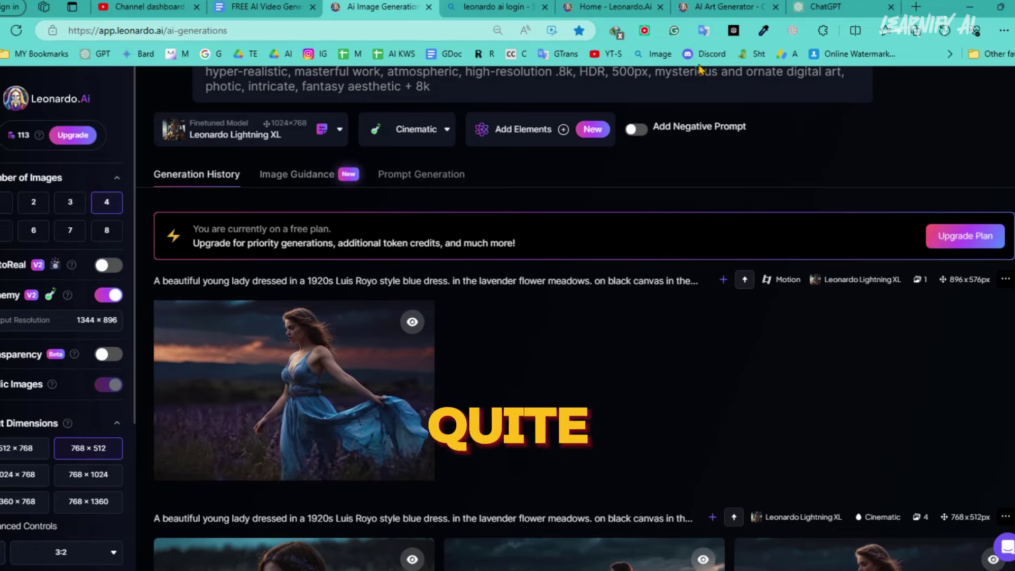
Generate a motion video from the close-up lavender portrait
scroll(602, 419, "down", 6)
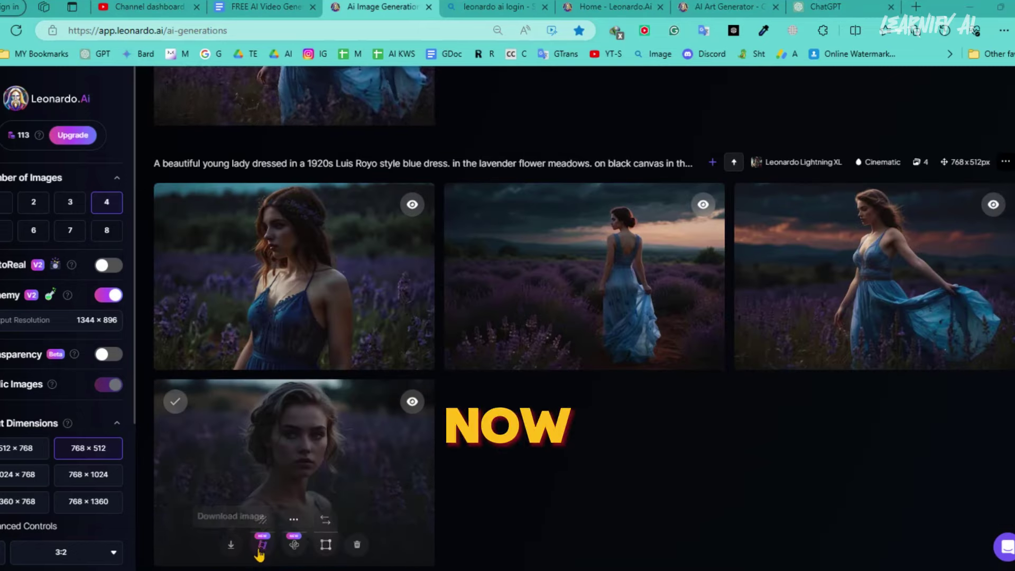
left_click(262, 546)
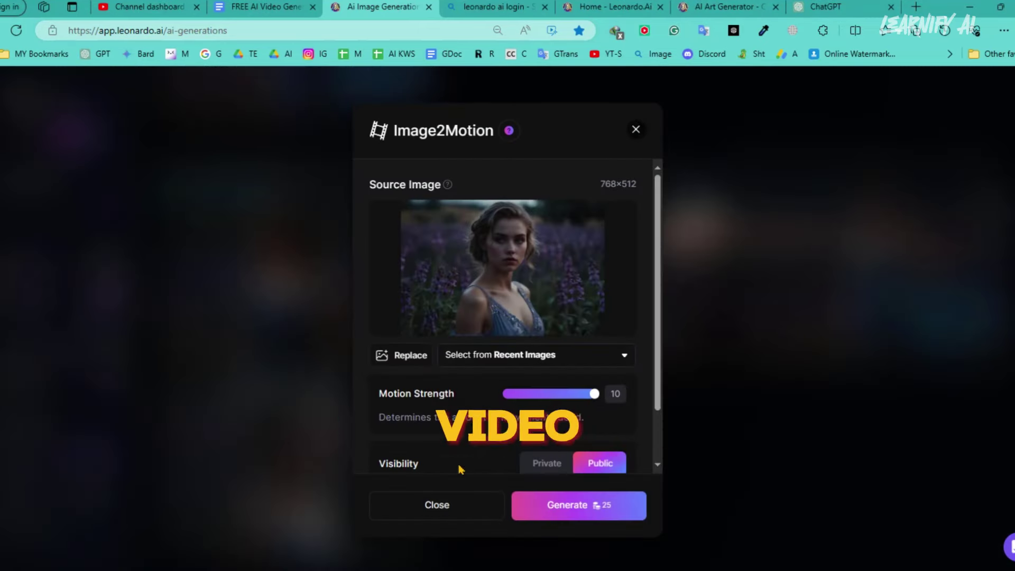
left_click(576, 513)
Play the new portrait video full-size, then close the preview
scroll(590, 315, "down", 3)
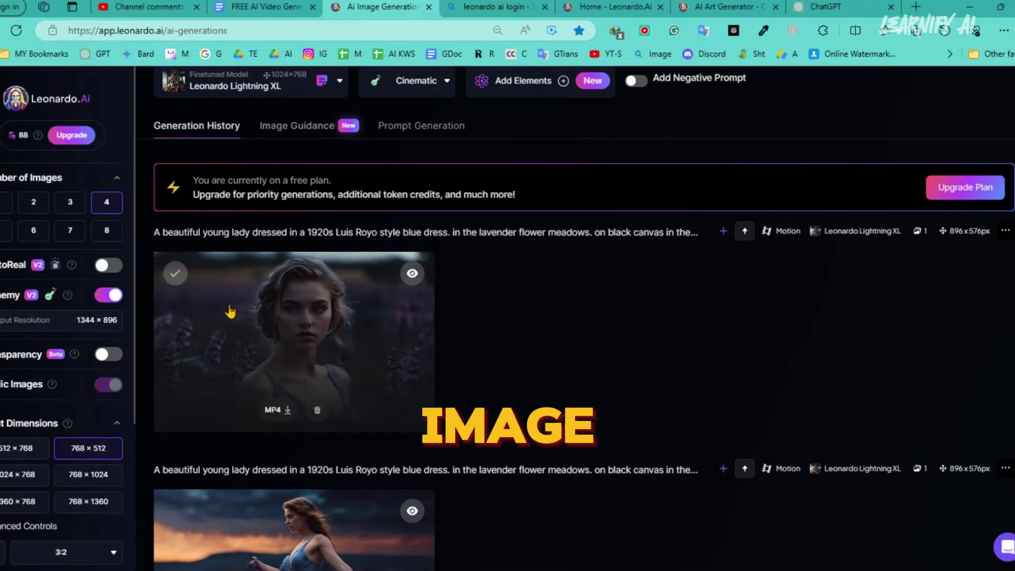
left_click(226, 310)
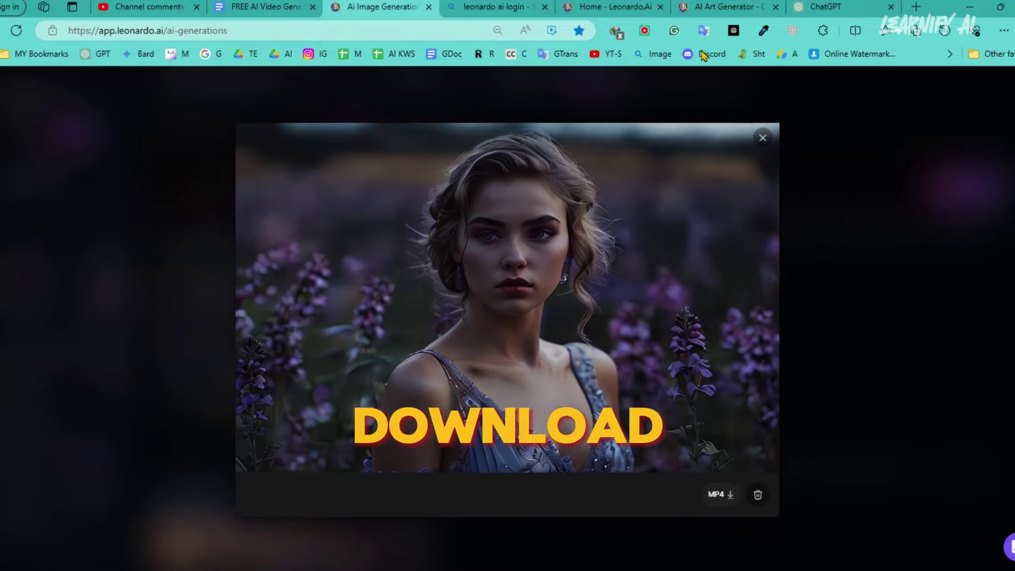
key("Escape")
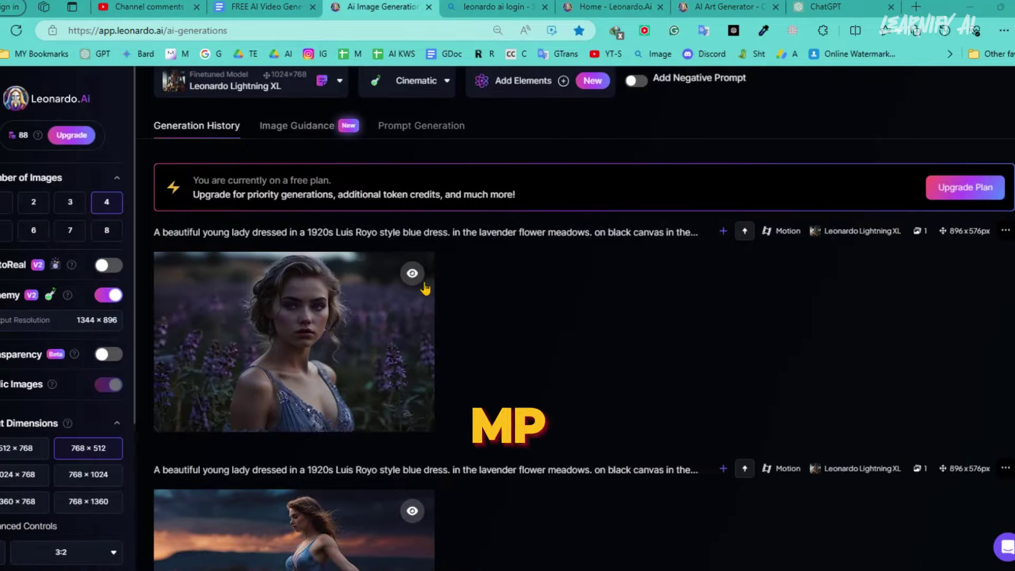
mouse_move(324, 347)
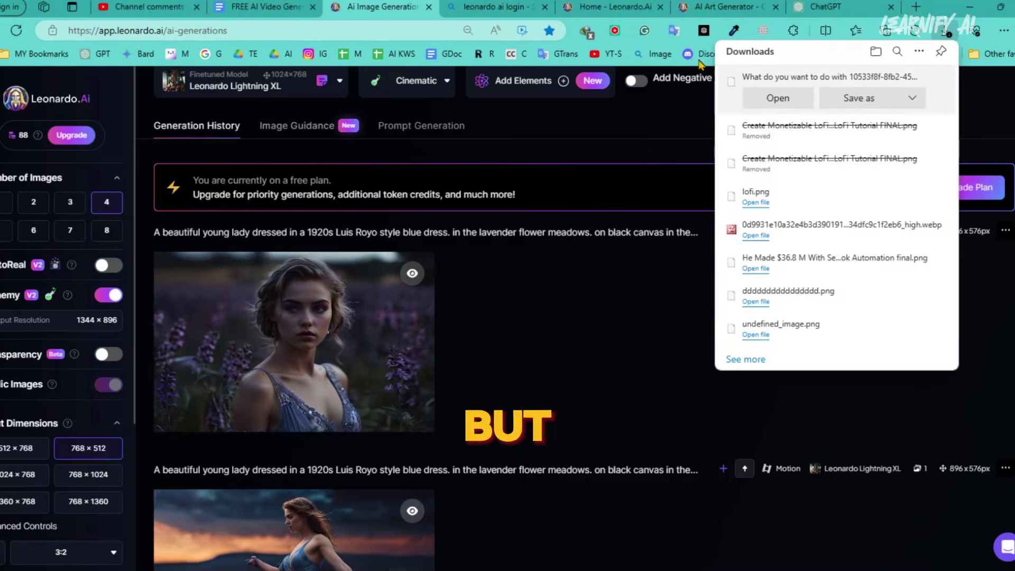
Dismiss the browser Downloads flyout after saving the MP4 and return to the Leonardo.Ai home dashboard
left_click(127, 91)
scroll(127, 91, "up", 3)
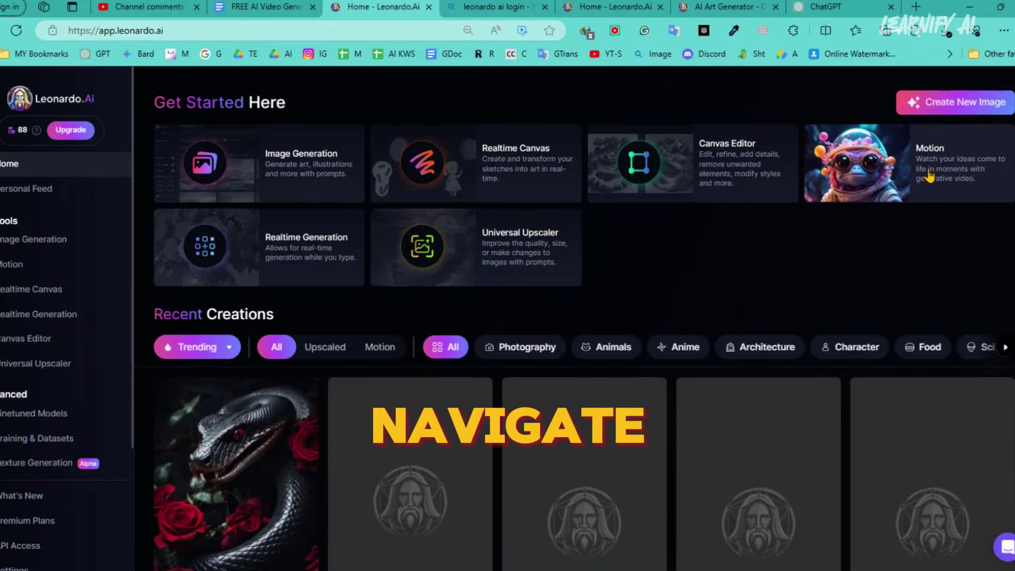
Generate a Motion video from the Community Feed's solar-panel tower image at Motion Strength 7
left_click(929, 175)
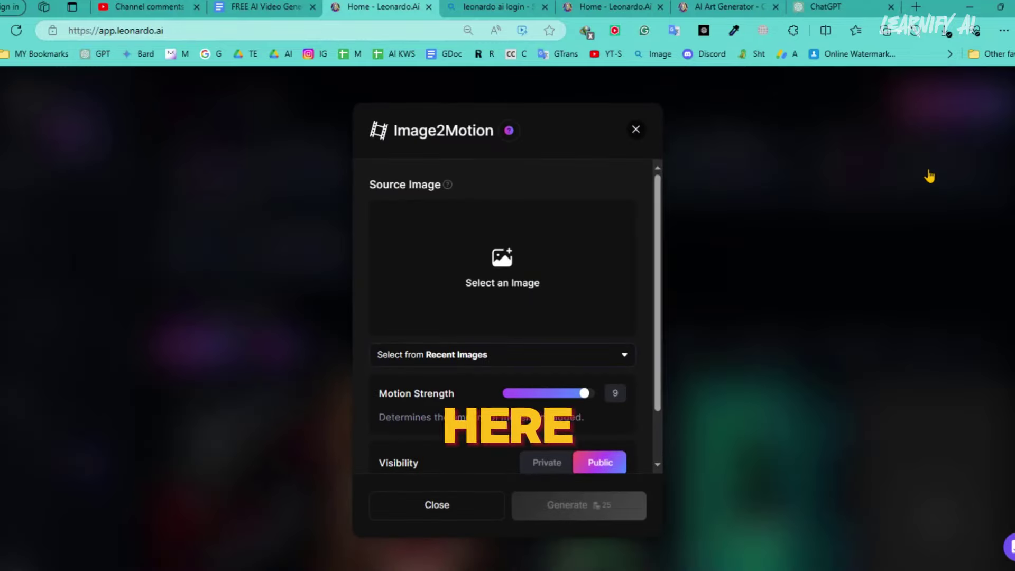
left_click(502, 269)
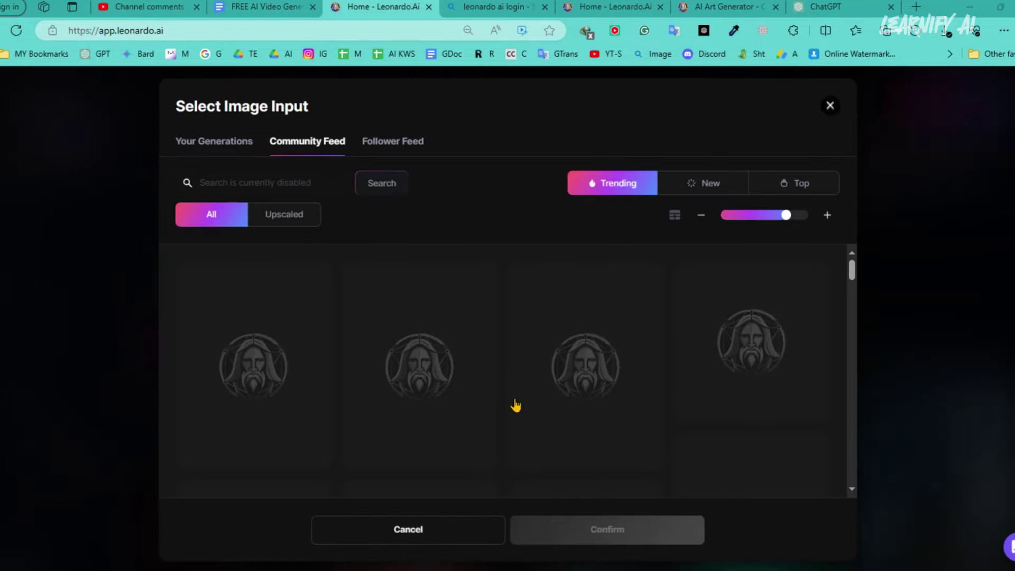
scroll(423, 317, "down", 2)
scroll(420, 370, "down", 15)
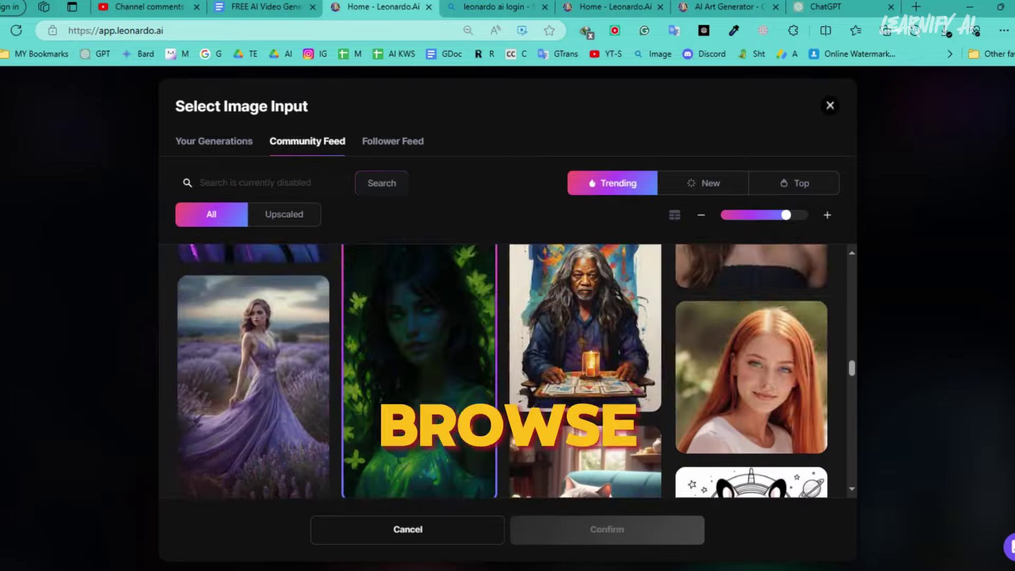
scroll(465, 378, "up", 10)
scroll(465, 378, "down", 3)
scroll(465, 378, "up", 3)
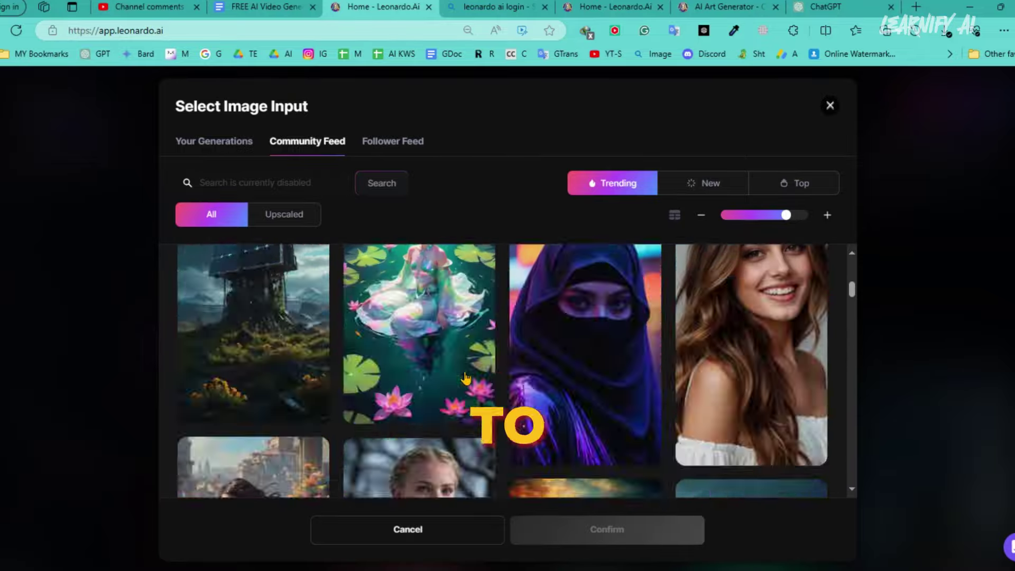
scroll(465, 379, "up", 3)
scroll(465, 378, "down", 2)
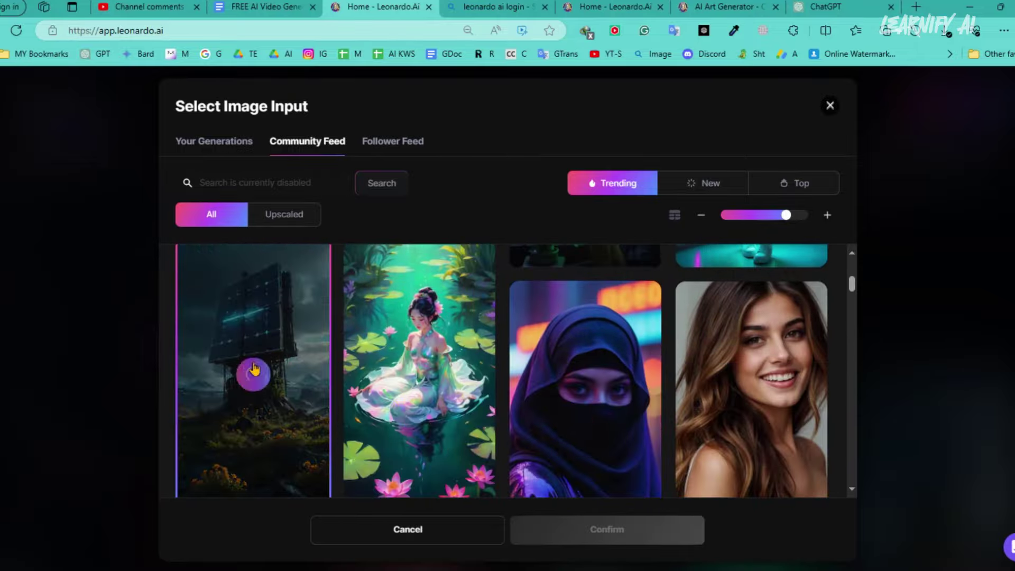
left_click(569, 539)
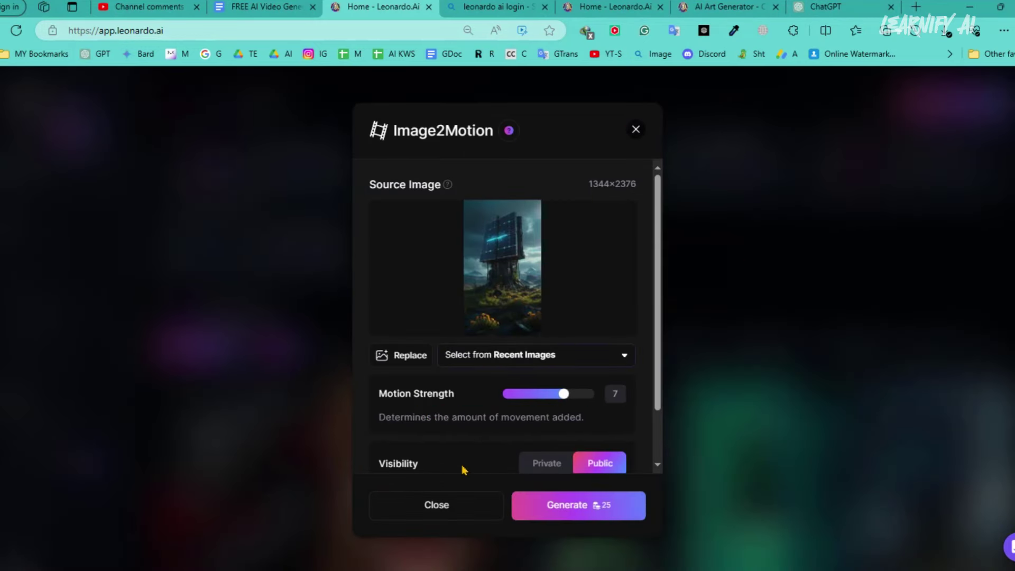
left_click(550, 511)
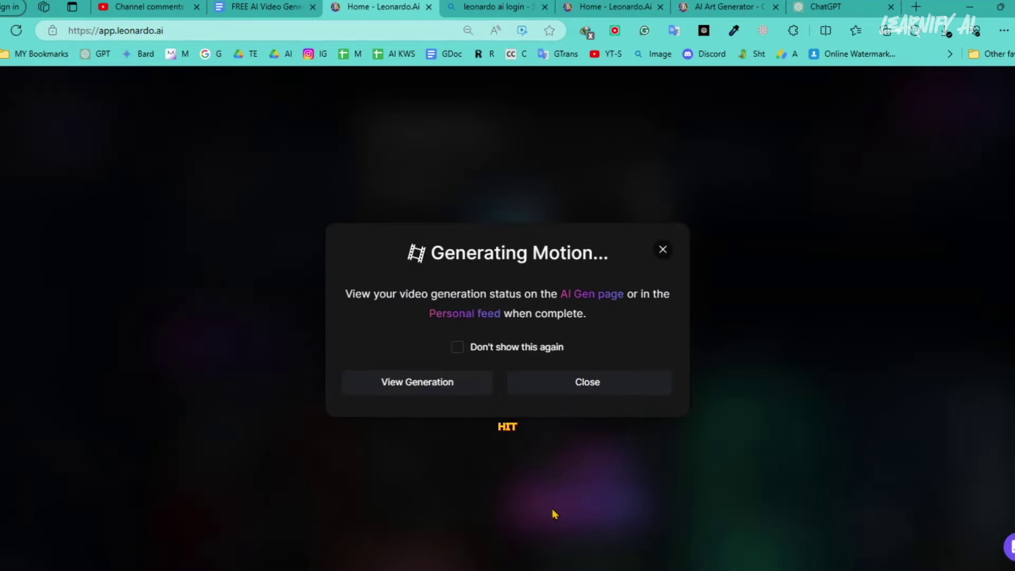
Open the 576×1024 solar-panel tower Motion entry in the generation history
left_click(408, 388)
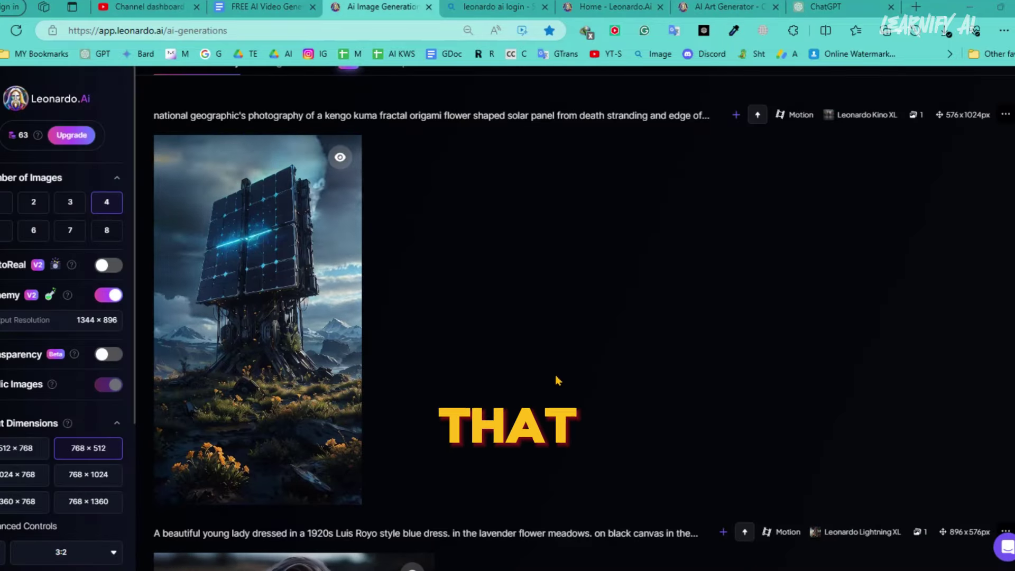